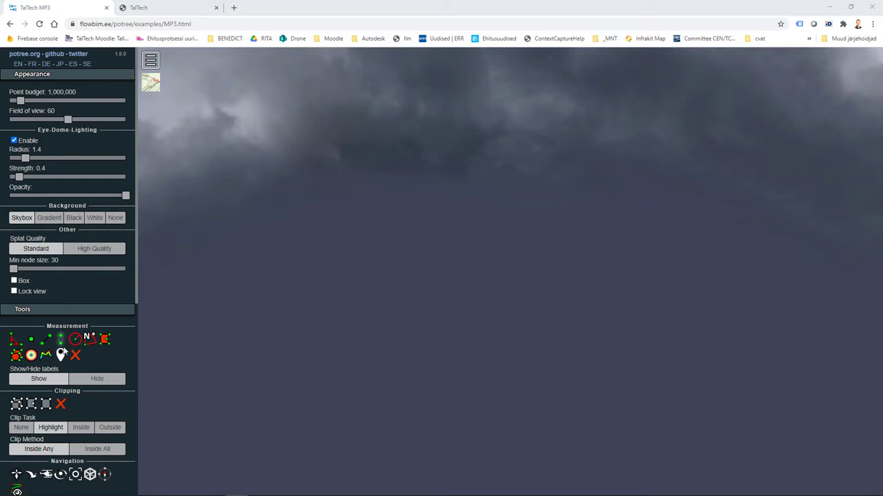
# Fly to the TalTech MP3 point cloud and zoom toward the red building.
pyautogui.scroll(-5, 76, 344)
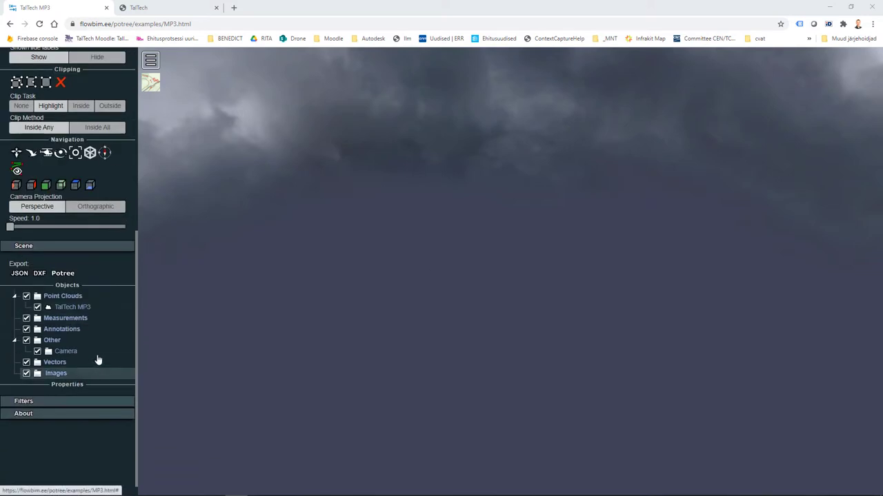
pyautogui.doubleClick(71, 308)
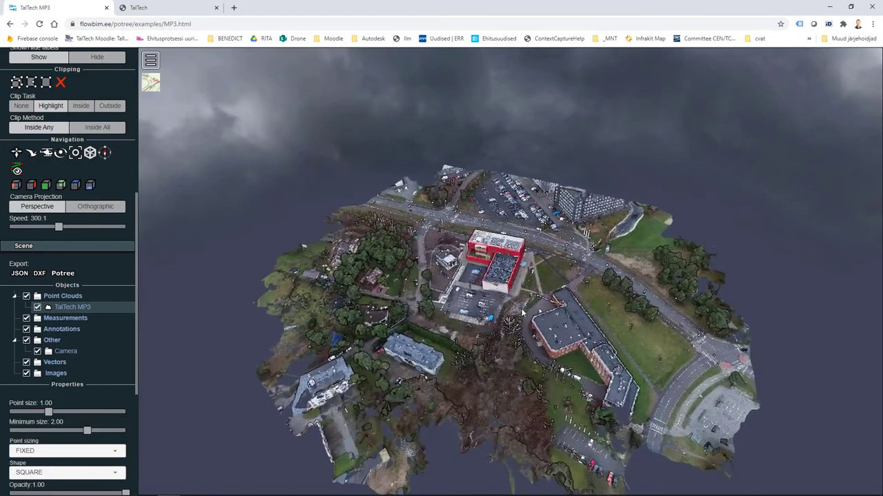
pyautogui.moveTo(478, 292); pyautogui.dragTo(469, 264)
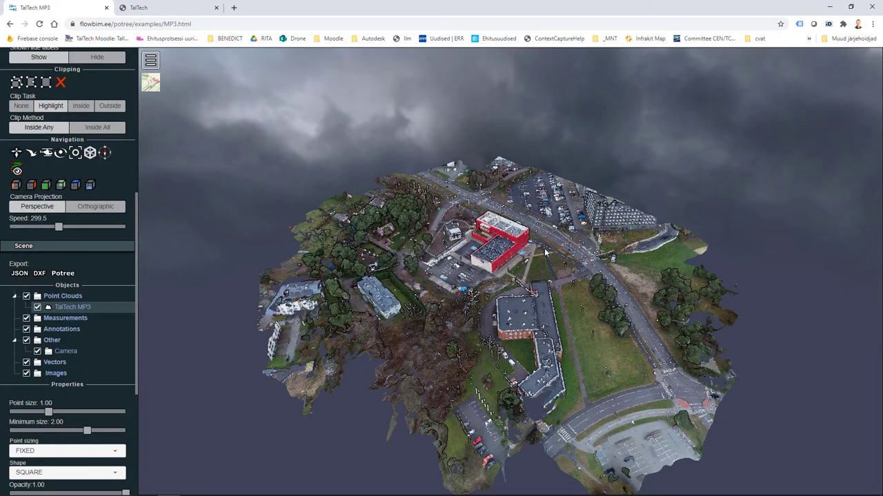
pyautogui.scroll(3, 538, 259)
pyautogui.scroll(-2, 471, 238)
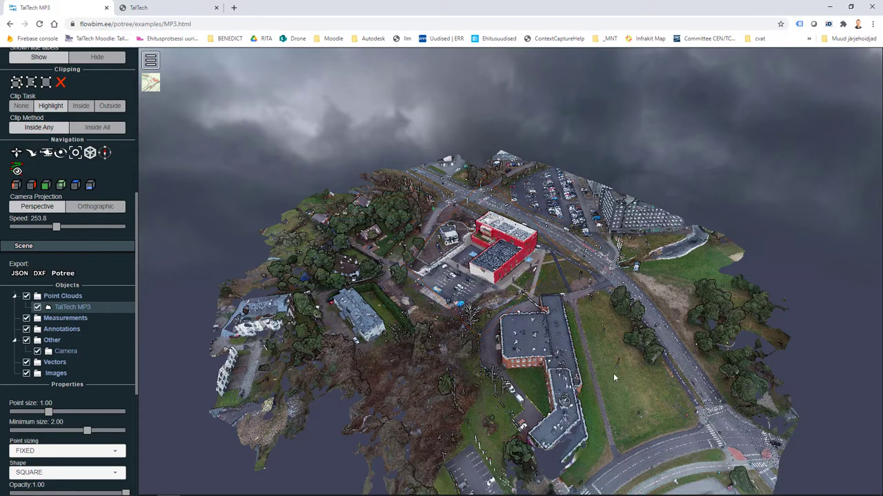
pyautogui.scroll(5, 470, 251)
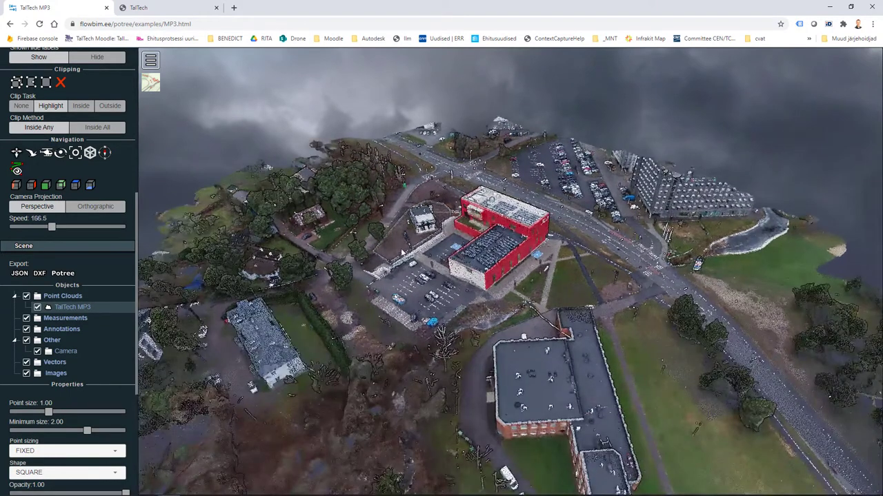
pyautogui.scroll(3, 402, 252)
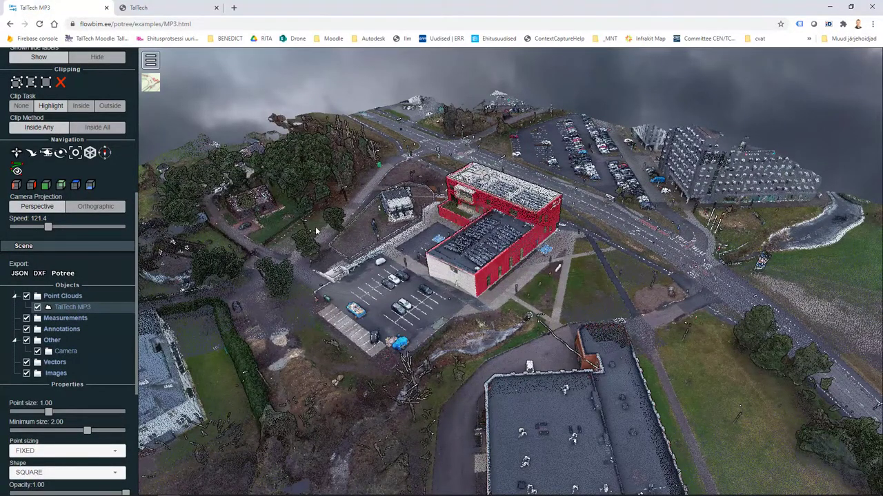
pyautogui.scroll(2, 481, 275)
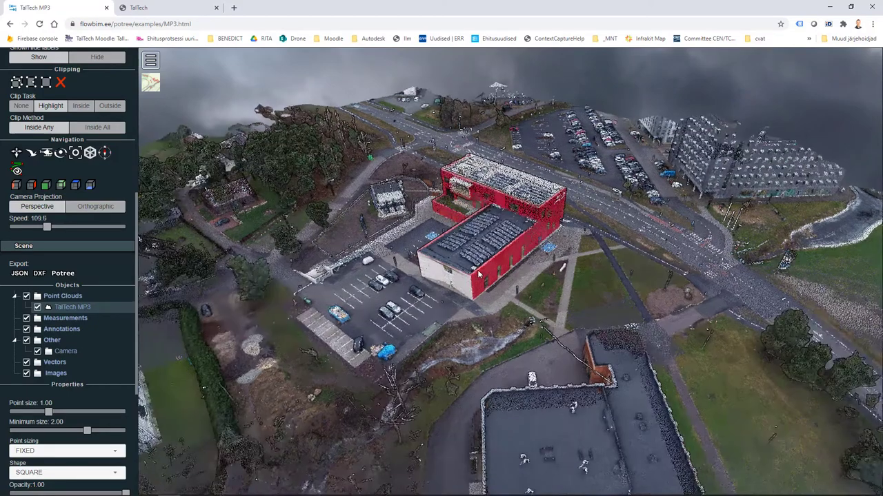
pyautogui.scroll(2, 469, 243)
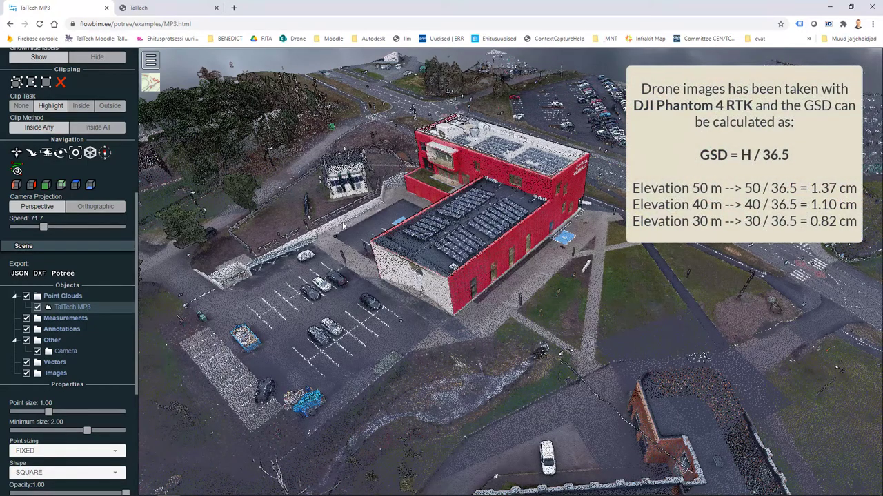
# Pan across the red building and zoom in on the parked cars beside it.
pyautogui.moveTo(355, 227); pyautogui.dragTo(419, 244, button='right')
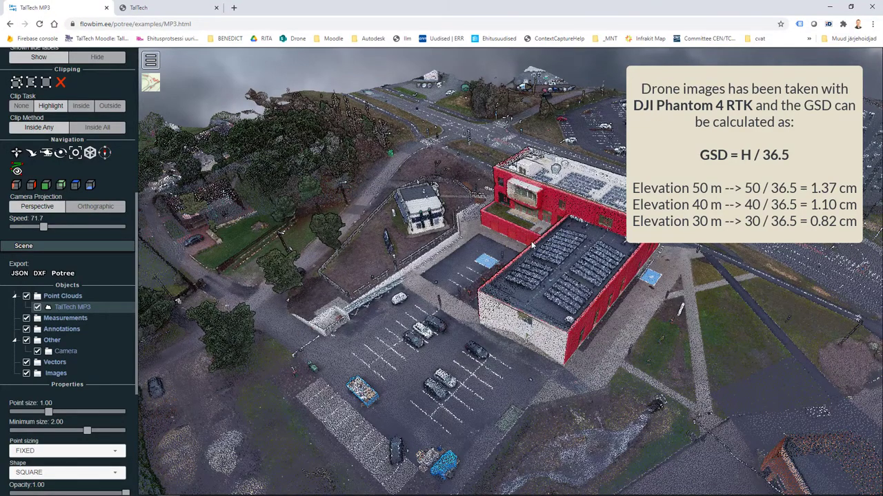
pyautogui.scroll(3, 437, 236)
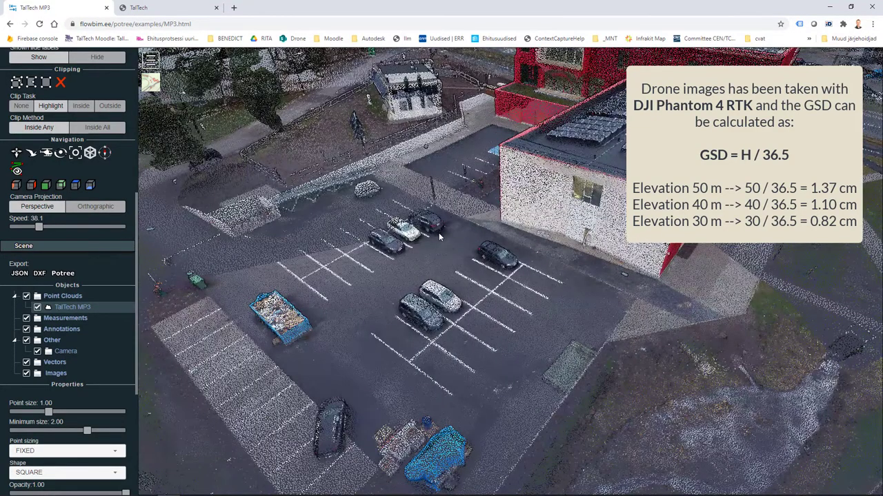
pyautogui.scroll(3, 424, 252)
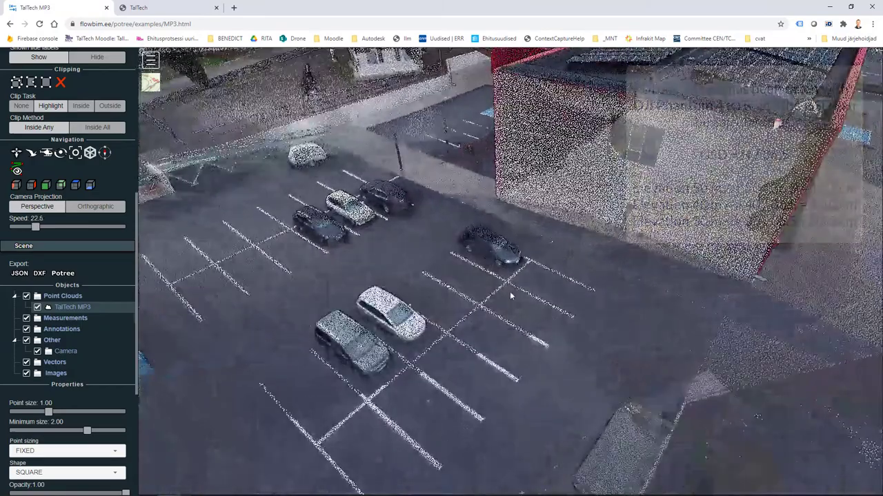
pyautogui.scroll(3, 513, 295)
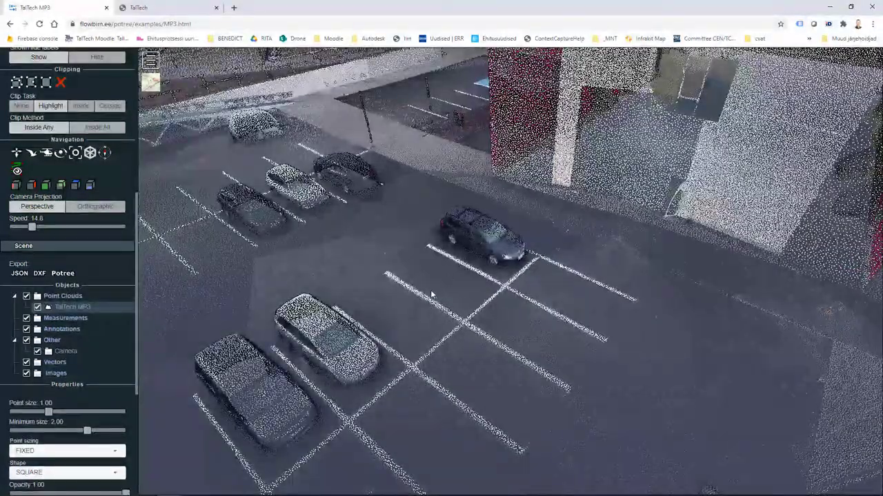
pyautogui.scroll(-5, 431, 294)
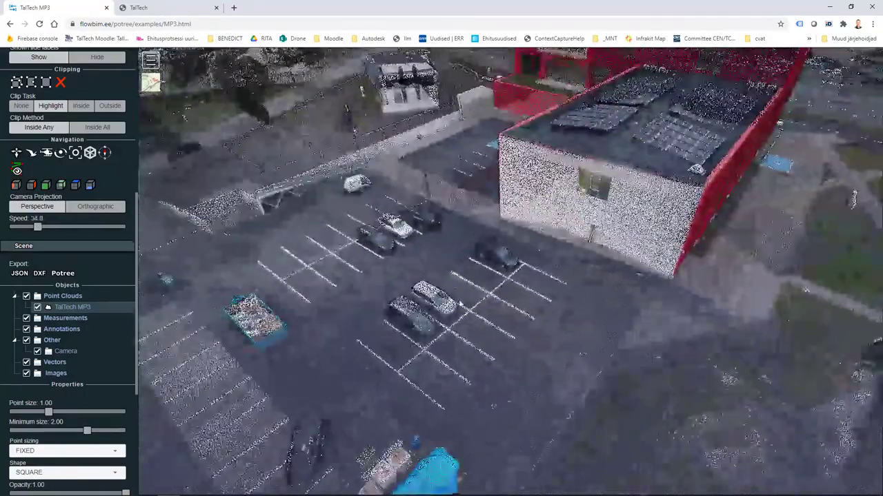
pyautogui.scroll(-3, 432, 294)
pyautogui.scroll(-3, 432, 294)
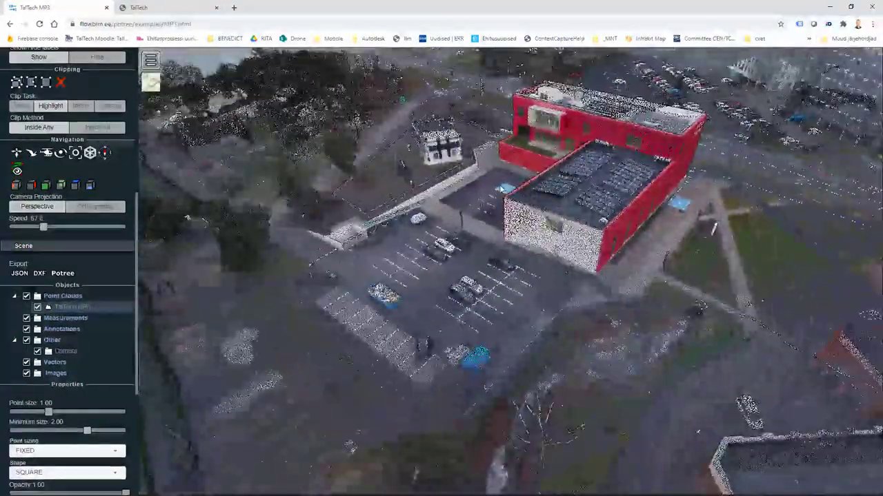
pyautogui.scroll(2, 482, 276)
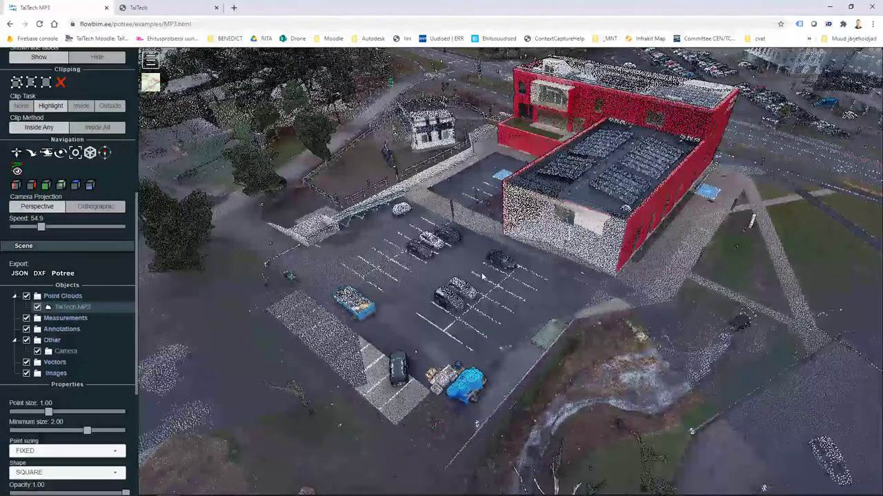
# Zoom back out and pull the camera back to a wide campus view.
pyautogui.scroll(-2, 483, 276)
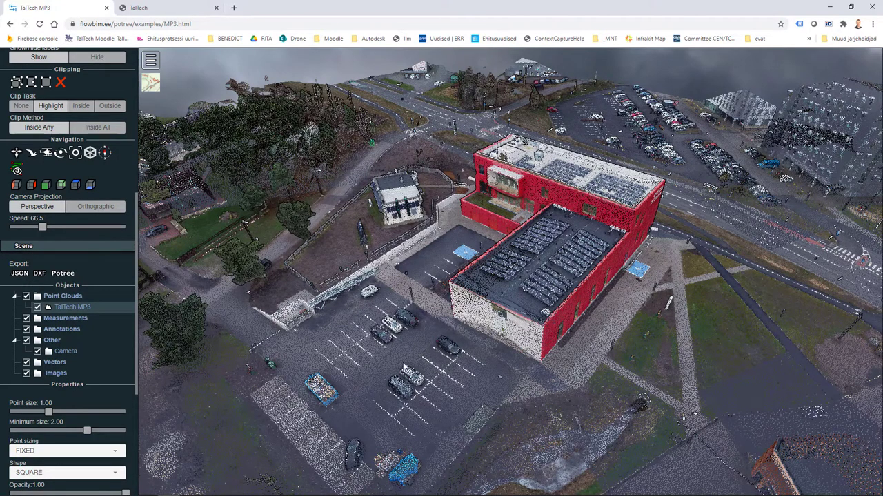
pyautogui.scroll(3, 403, 362)
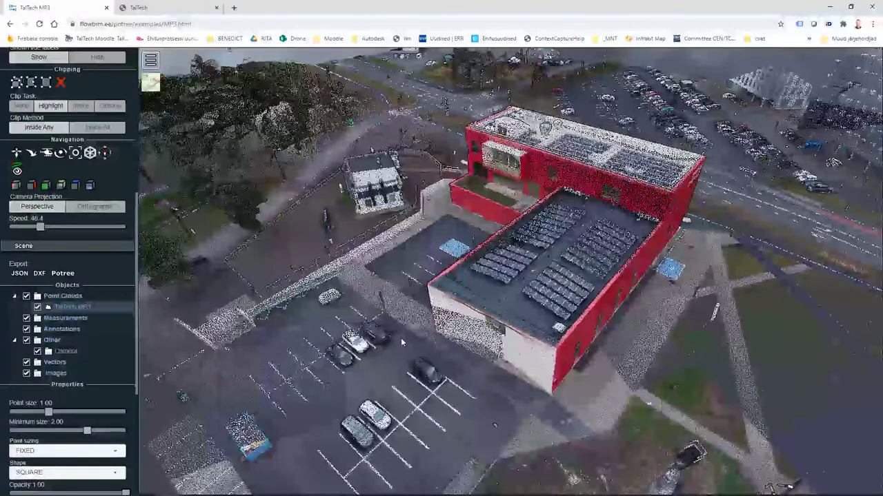
pyautogui.moveTo(401, 338)
pyautogui.mouseDown()
pyautogui.moveTo(342, 303)
pyautogui.moveTo(390, 348)
pyautogui.mouseUp()
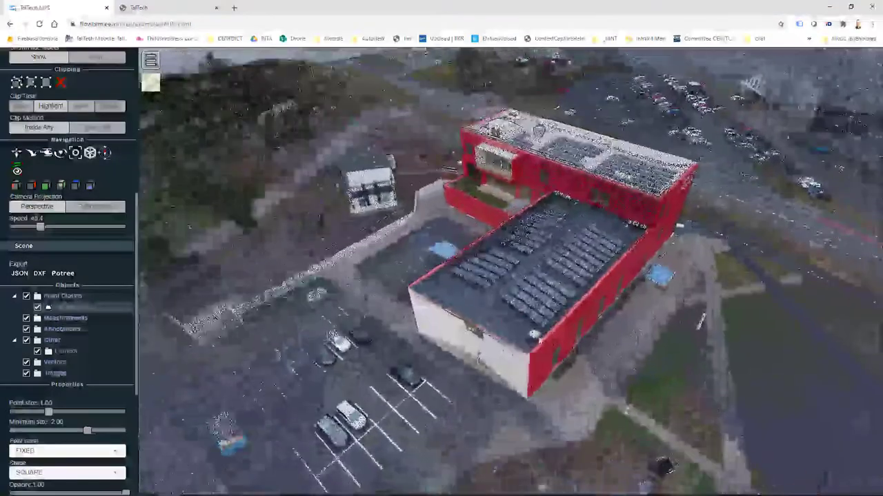
pyautogui.scroll(3, 498, 359)
pyautogui.press('s')
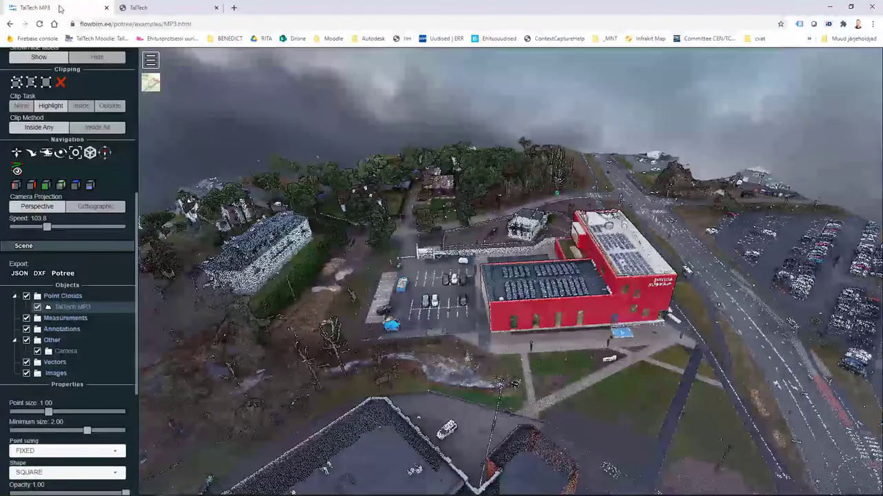
# In the TalTech viewer, fly to the whole TalTech point cloud.
pyautogui.click(138, 8)
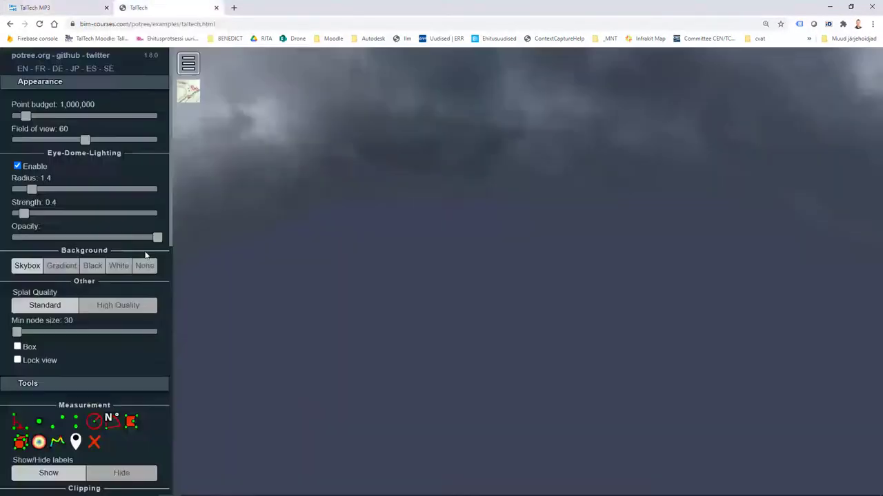
pyautogui.scroll(-6, 124, 353)
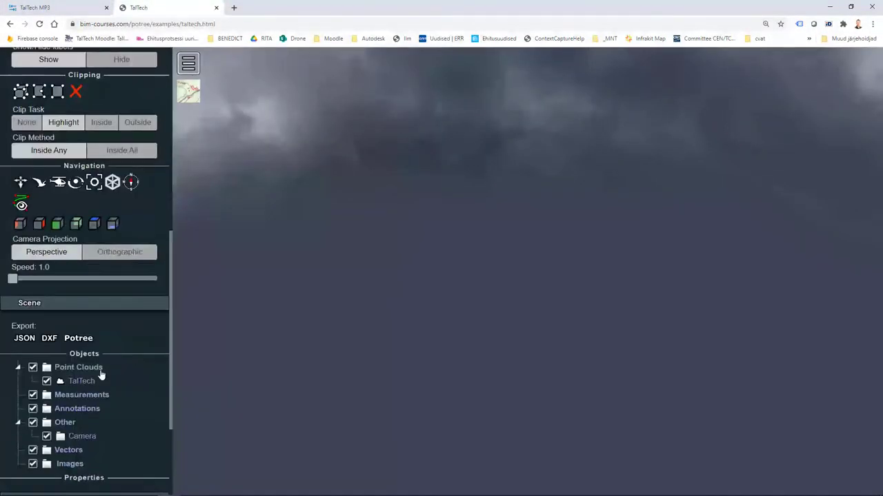
pyautogui.doubleClick(83, 382)
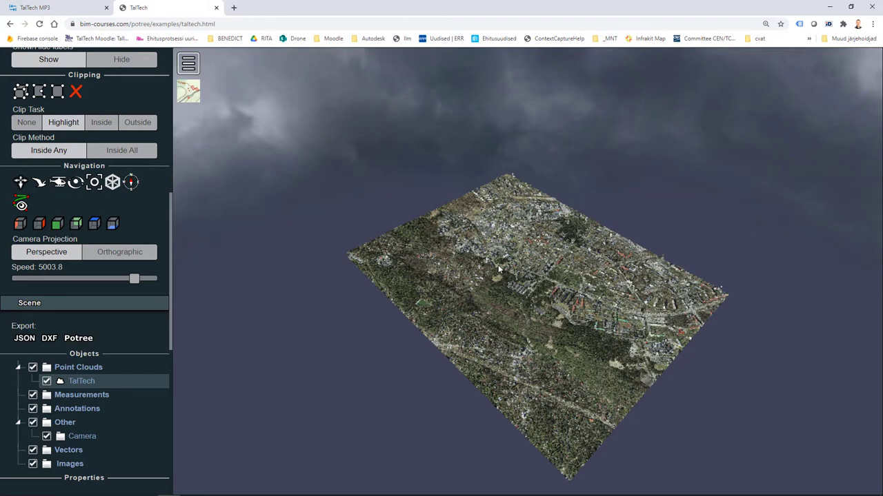
# Zoom around the city-wide cloud and compare it with the TalTech MP3 campus model.
pyautogui.scroll(8, 500, 268)
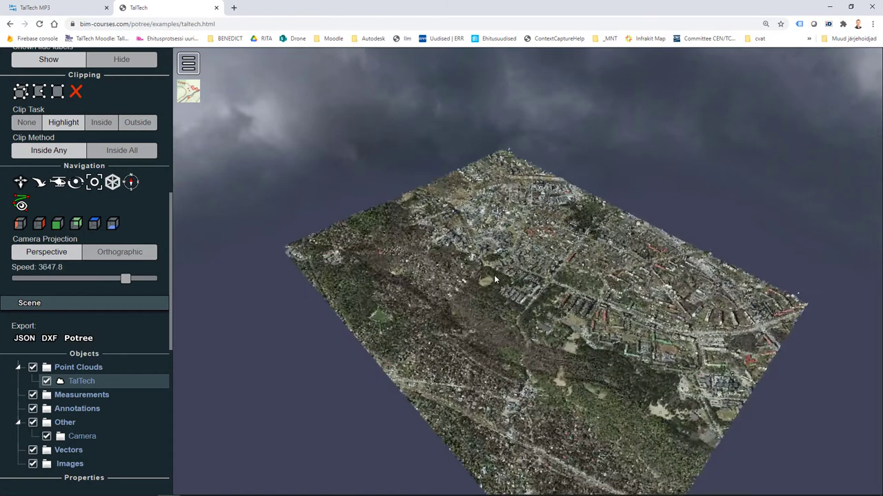
pyautogui.scroll(3, 488, 270)
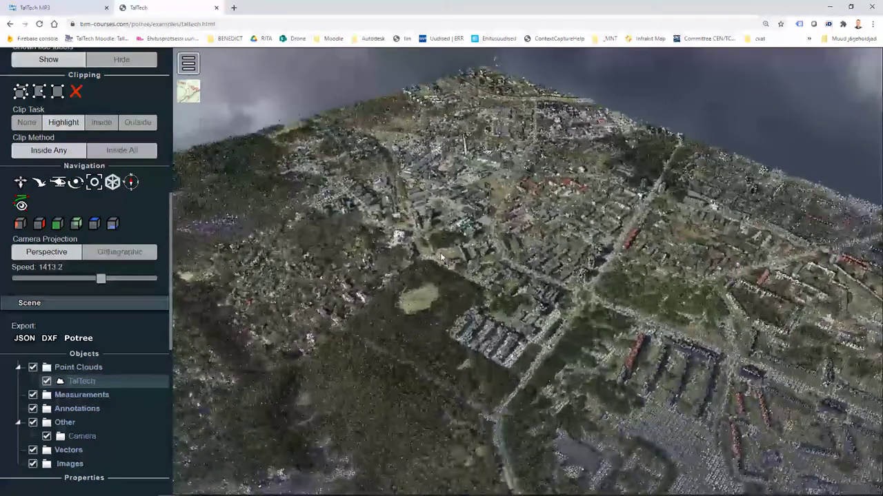
pyautogui.scroll(-3, 458, 269)
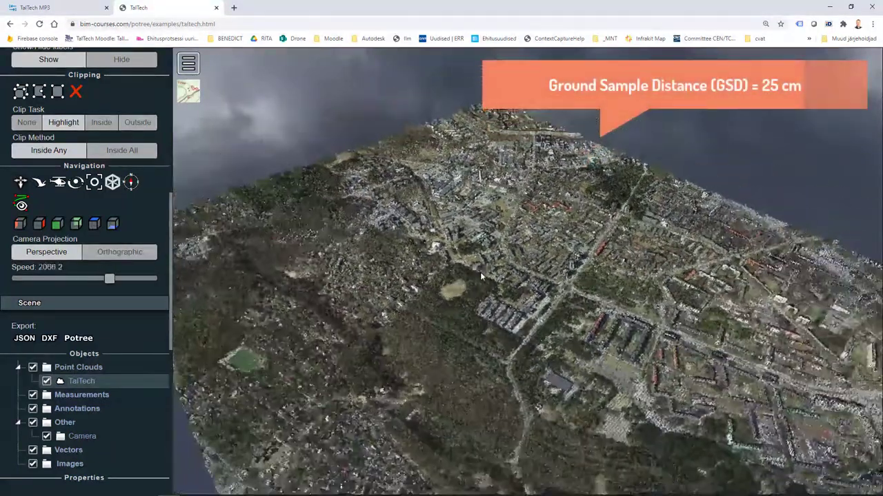
pyautogui.scroll(5, 500, 264)
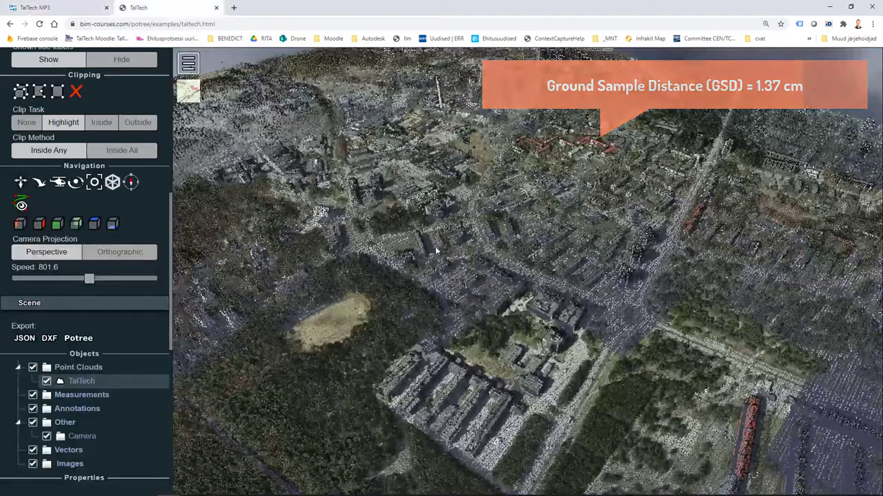
pyautogui.scroll(-5, 462, 285)
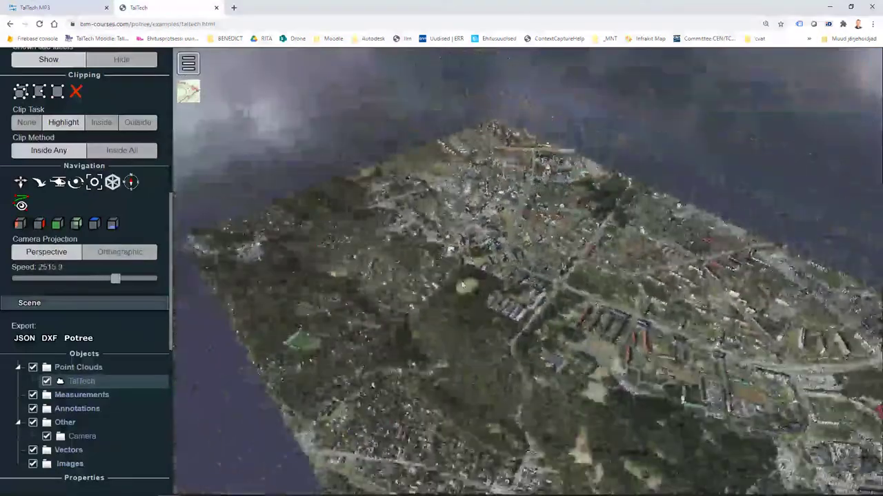
pyautogui.scroll(-3, 462, 285)
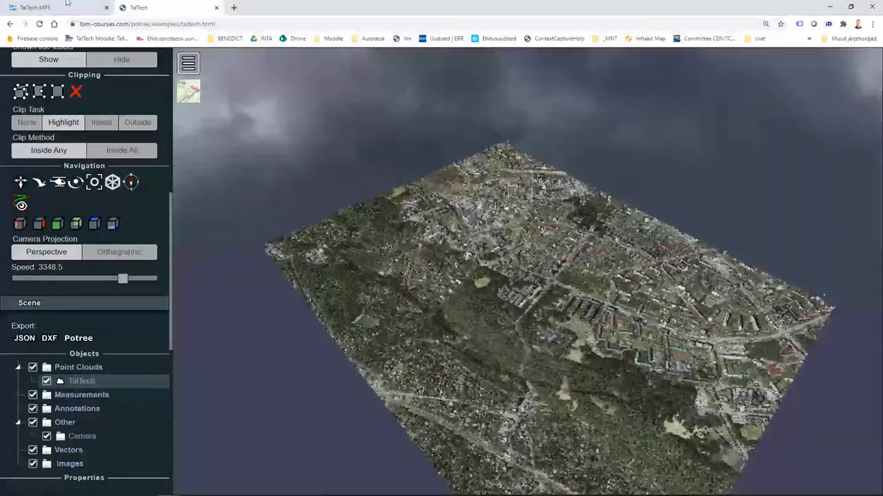
pyautogui.click(39, 11)
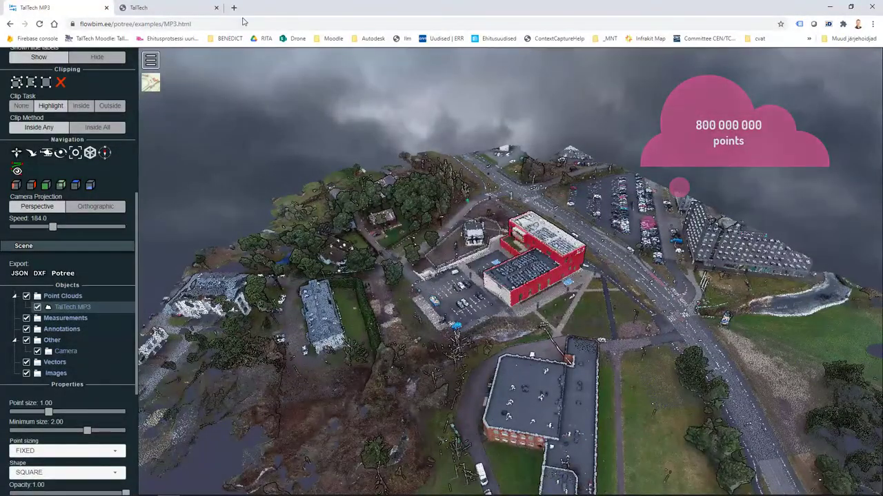
pyautogui.click(169, 8)
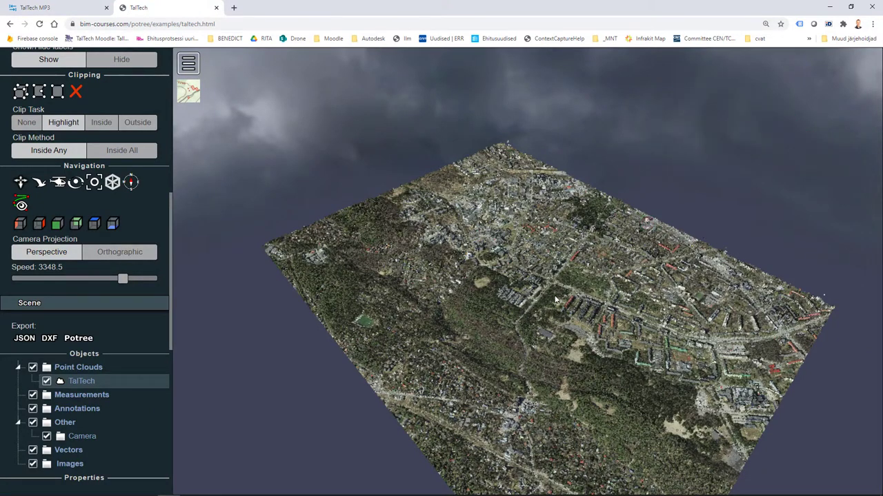
# Orbit the city terrain and zoom in on the white-roofed hall.
pyautogui.moveTo(534, 320); pyautogui.dragTo(466, 218)
pyautogui.moveTo(469, 178); pyautogui.dragTo(487, 191)
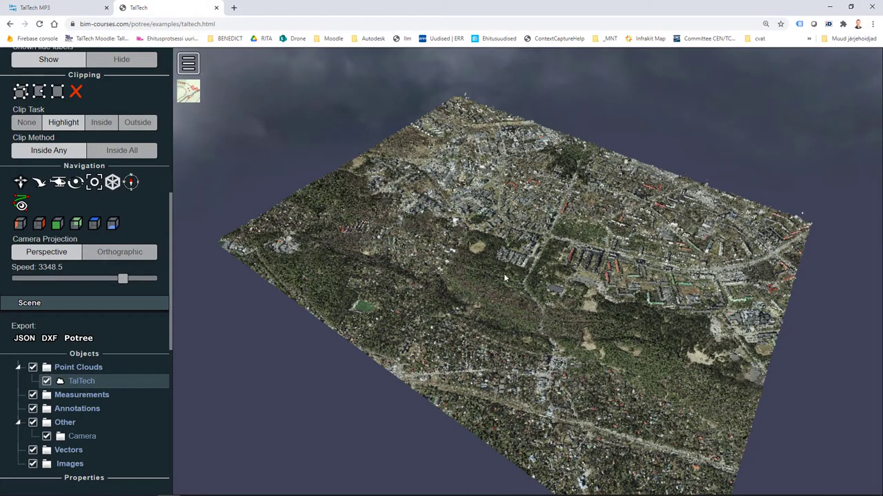
pyautogui.moveTo(522, 284); pyautogui.dragTo(505, 278)
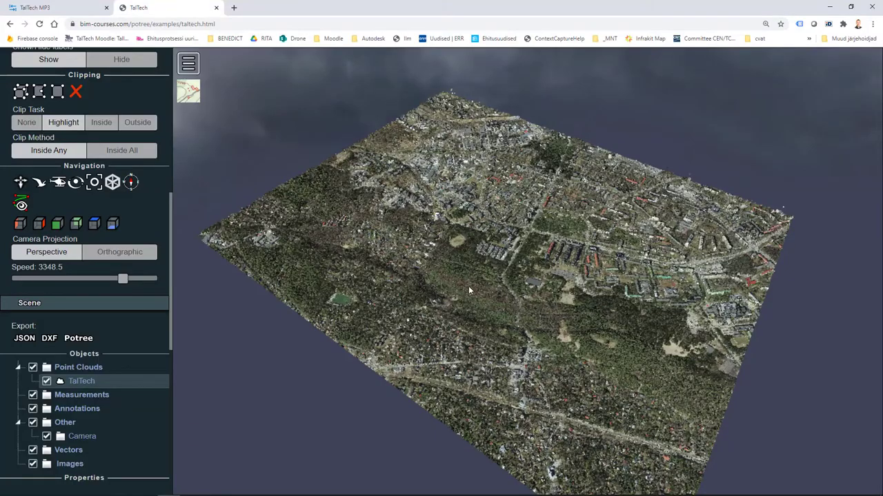
pyautogui.moveTo(496, 280); pyautogui.dragTo(419, 219)
pyautogui.scroll(5, 524, 283)
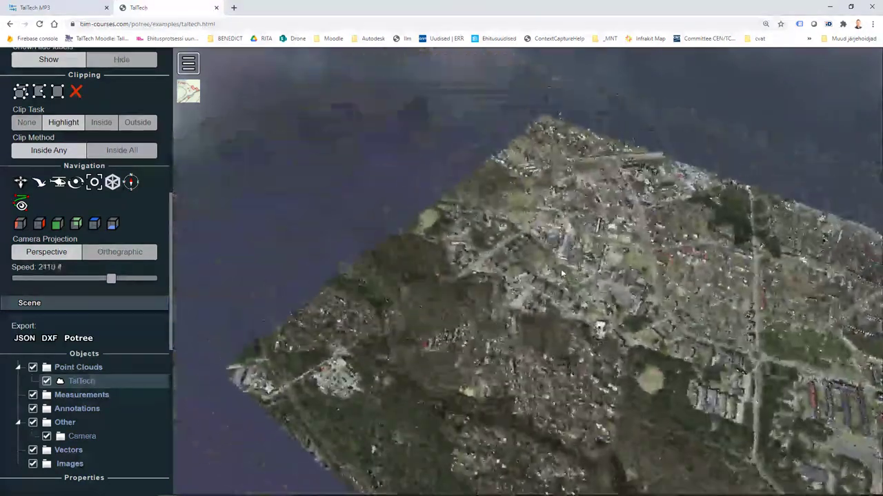
pyautogui.scroll(6, 626, 352)
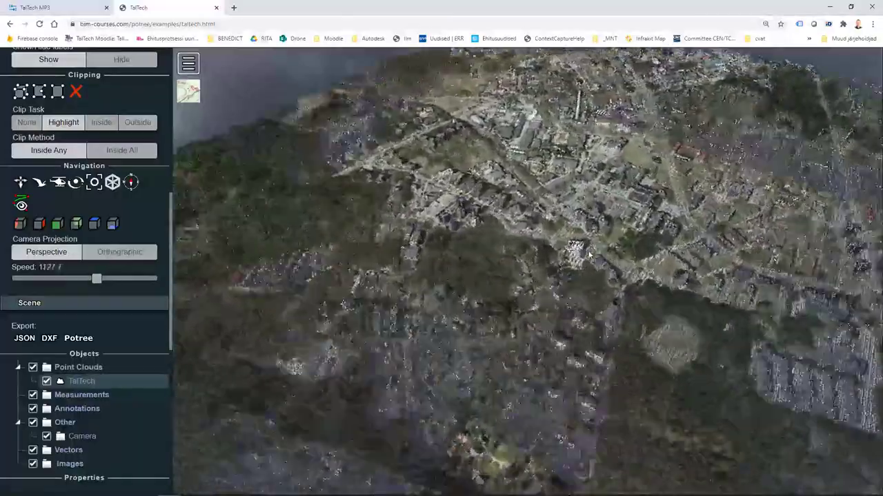
pyautogui.scroll(6, 620, 251)
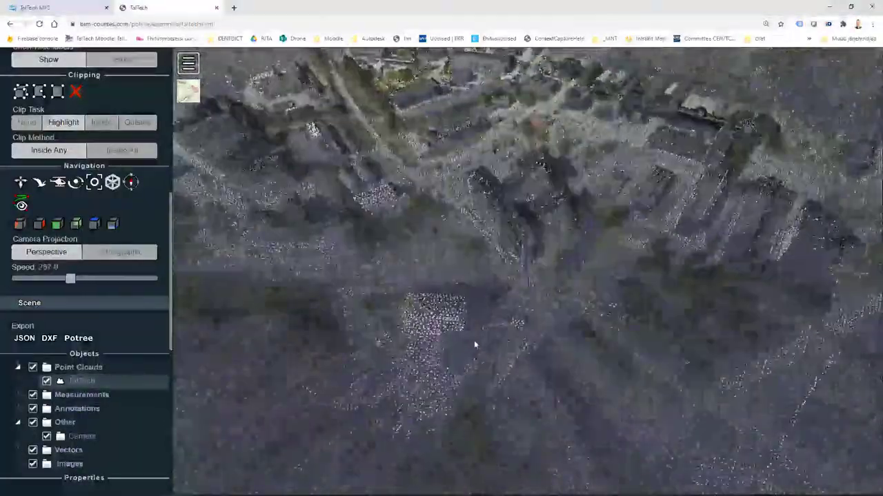
pyautogui.scroll(3, 524, 249)
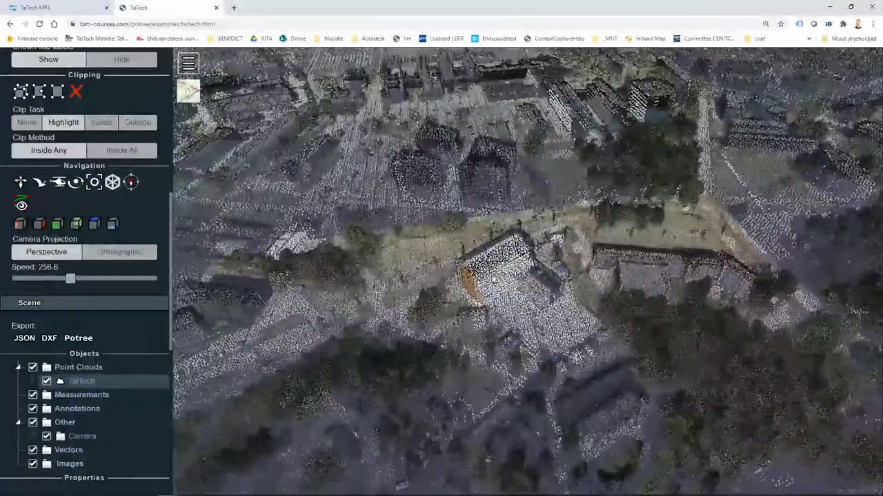
pyautogui.scroll(3, 478, 328)
pyautogui.scroll(1, 478, 328)
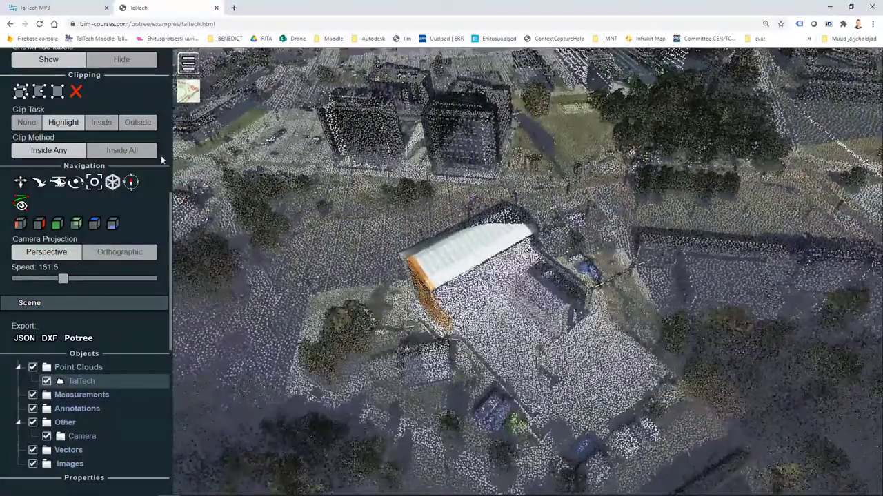
pyautogui.scroll(1, 136, 184)
pyautogui.scroll(5, 136, 183)
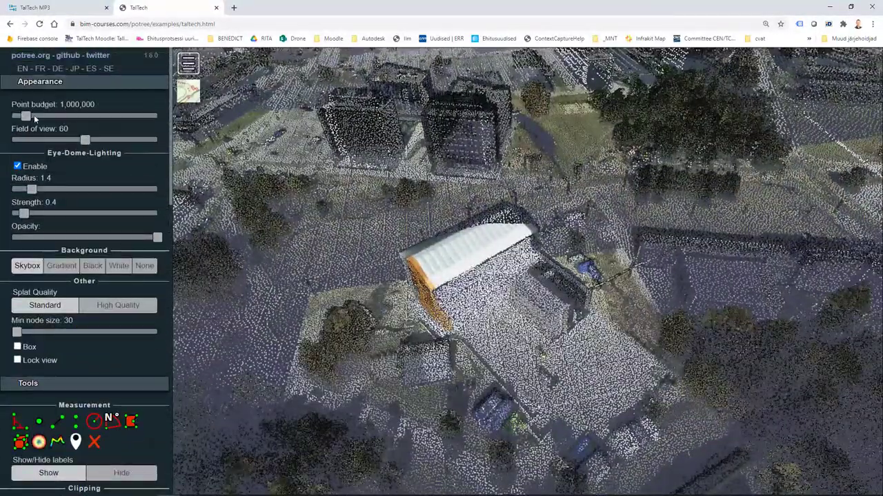
# Raise the point budget to 8,348,000 and orbit around the white-roofed hall.
pyautogui.click(80, 116)
pyautogui.moveTo(89, 117); pyautogui.dragTo(134, 116)
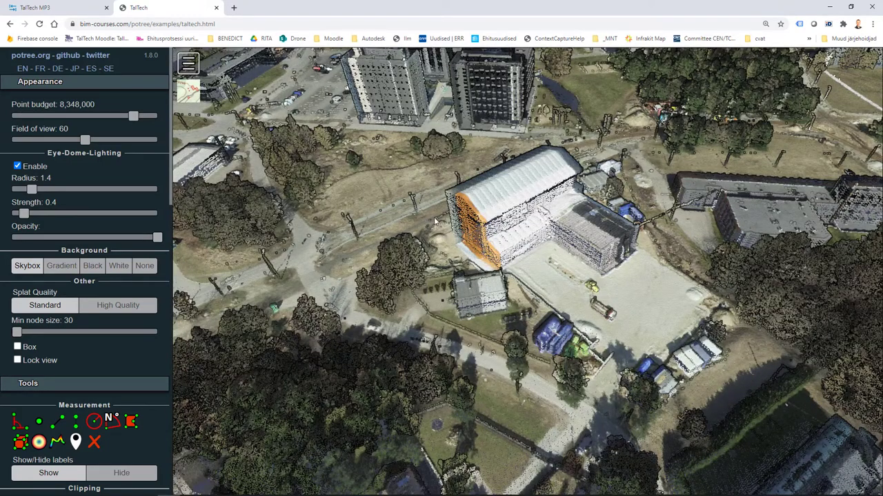
pyautogui.moveTo(472, 247); pyautogui.dragTo(315, 255)
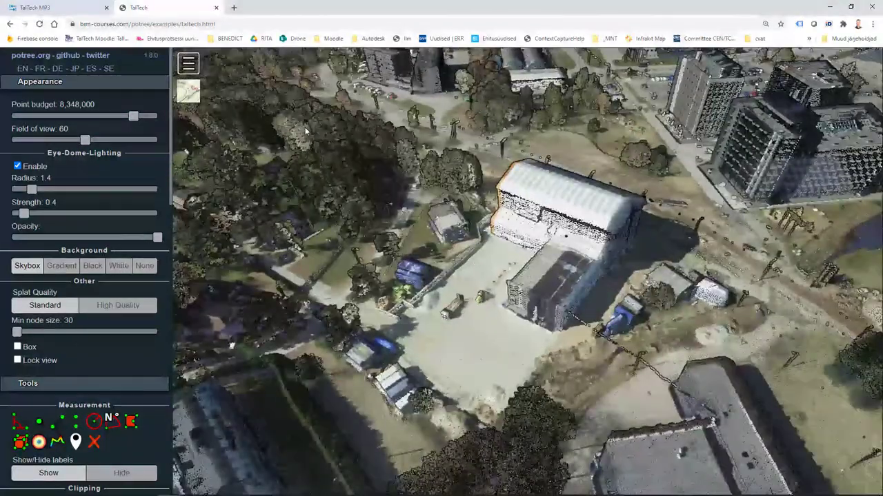
# Compare with the TalTech MP3 red building, then return to the city-wide cloud.
pyautogui.click(33, 7)
pyautogui.moveTo(526, 290); pyautogui.dragTo(464, 293)
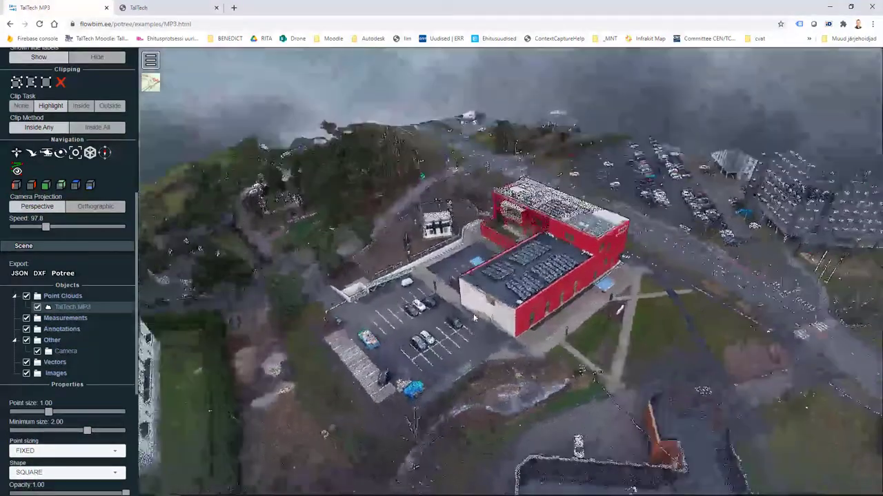
pyautogui.hotkey('ctrl', 'Tab')
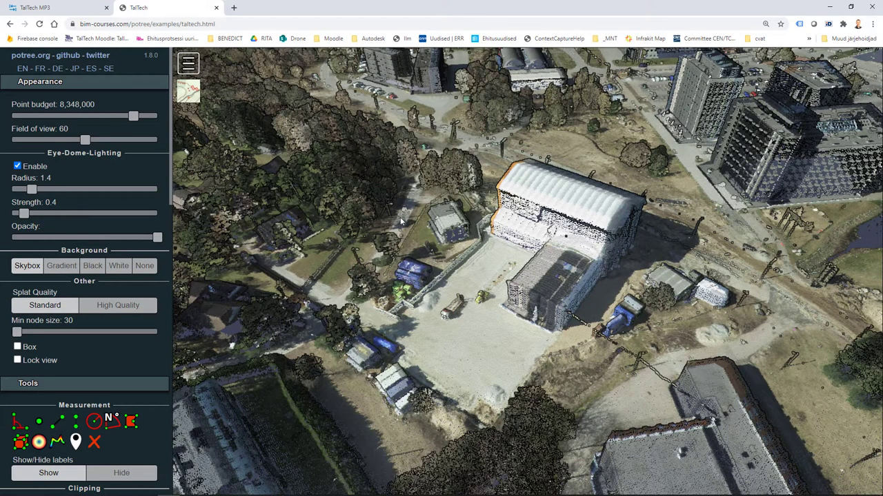
pyautogui.scroll(-3, 422, 238)
pyautogui.scroll(-5, 475, 258)
pyautogui.scroll(-4, 481, 262)
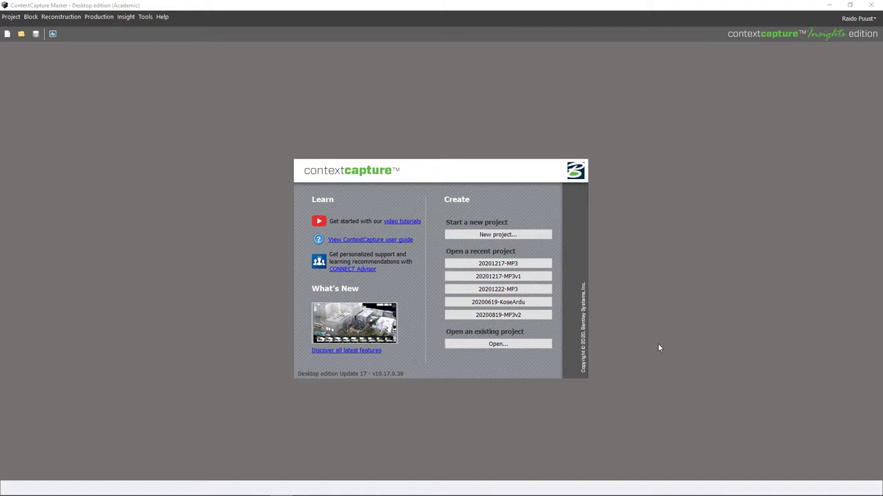
# Open project 20201217-MP3 and view Block_1's photos with survey points D1–D15.
pyautogui.click(524, 264)
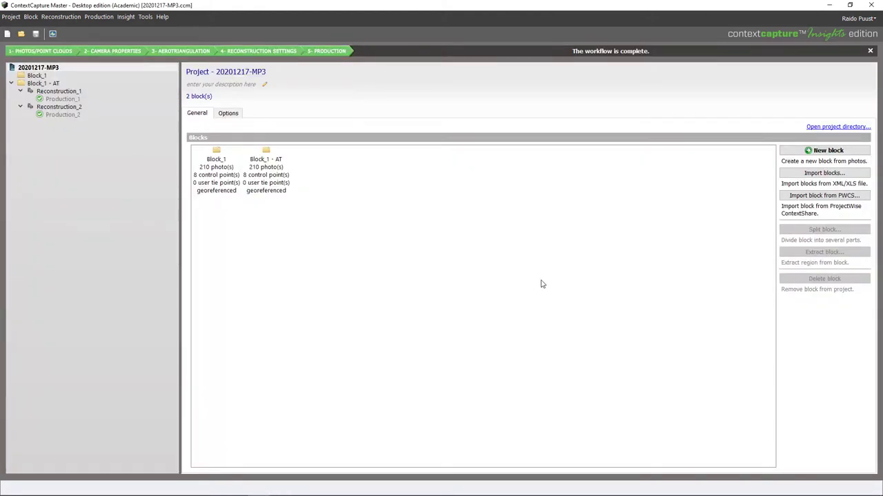
pyautogui.click(38, 75)
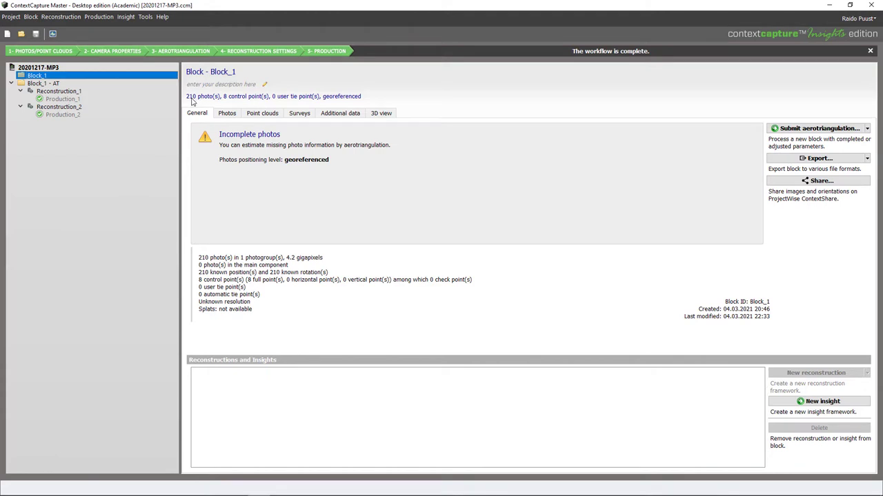
pyautogui.click(231, 116)
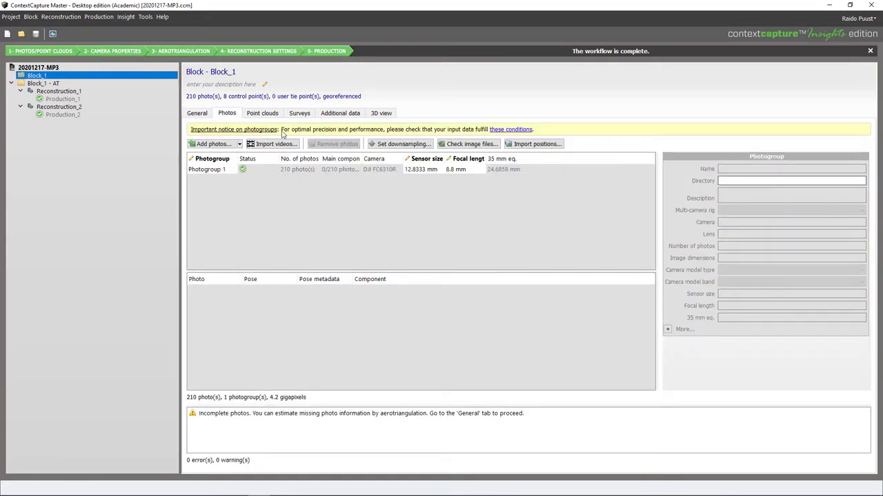
pyautogui.click(300, 113)
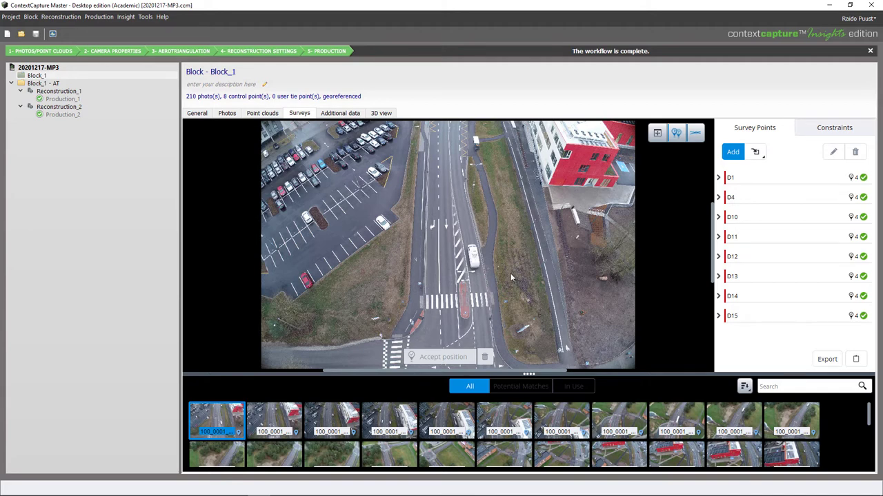
# Open Block_1 - AT's General page showing 210 photos and 8 control points.
pyautogui.click(44, 84)
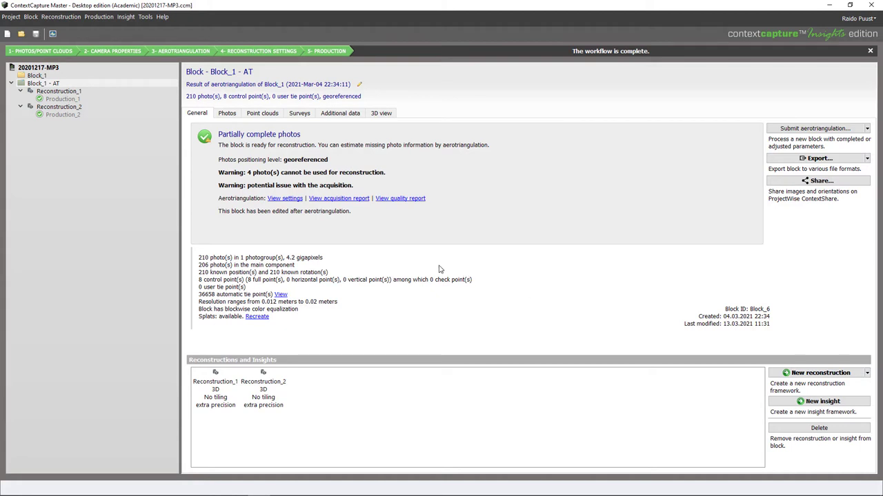
# Orbit Production_1's 3D model of the red-building site, then view Reconstruction_1's overview.
pyautogui.click(60, 99)
pyautogui.click(266, 113)
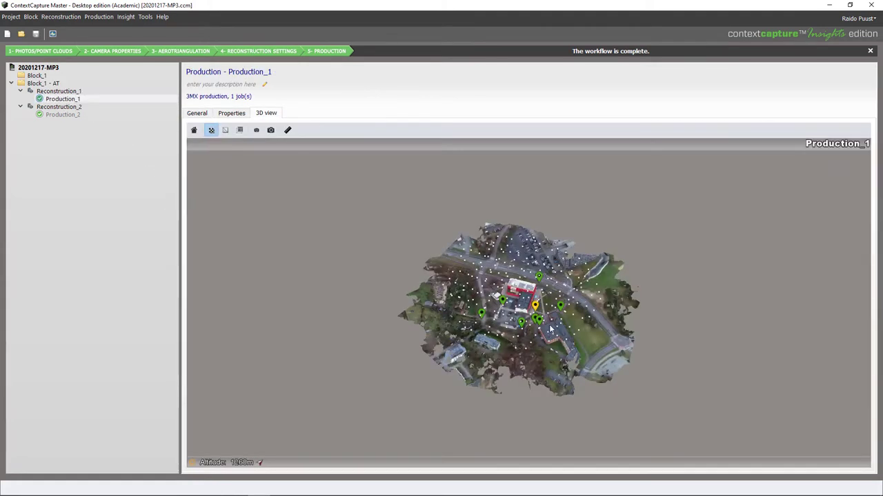
pyautogui.scroll(5, 537, 314)
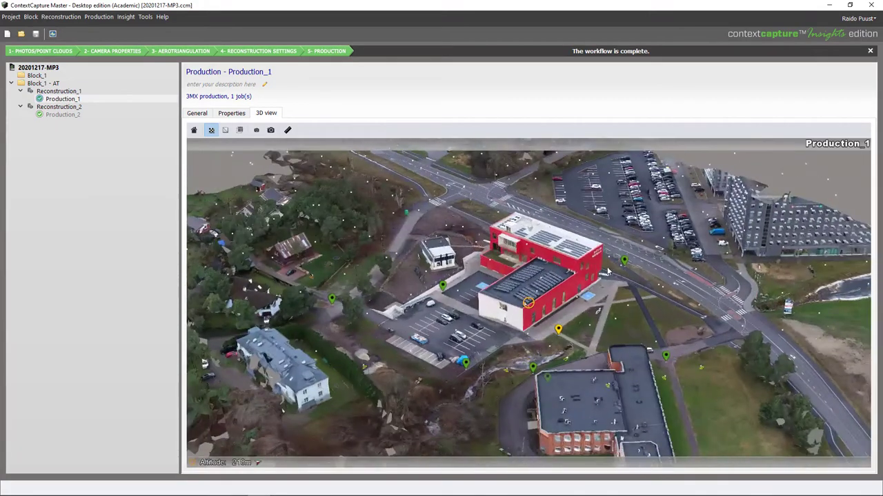
pyautogui.moveTo(606, 272)
pyautogui.mouseDown()
pyautogui.moveTo(566, 276)
pyautogui.moveTo(622, 273)
pyautogui.moveTo(586, 276)
pyautogui.moveTo(606, 278)
pyautogui.mouseUp()
pyautogui.scroll(-3, 620, 282)
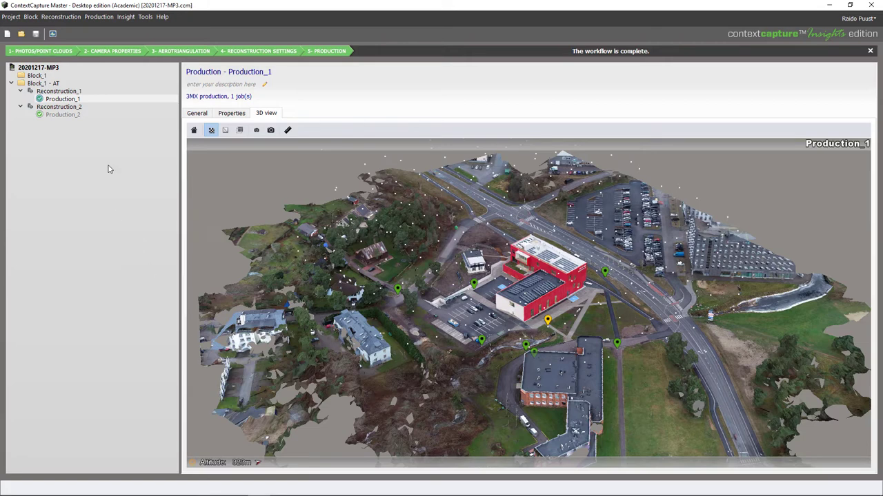
pyautogui.click(55, 91)
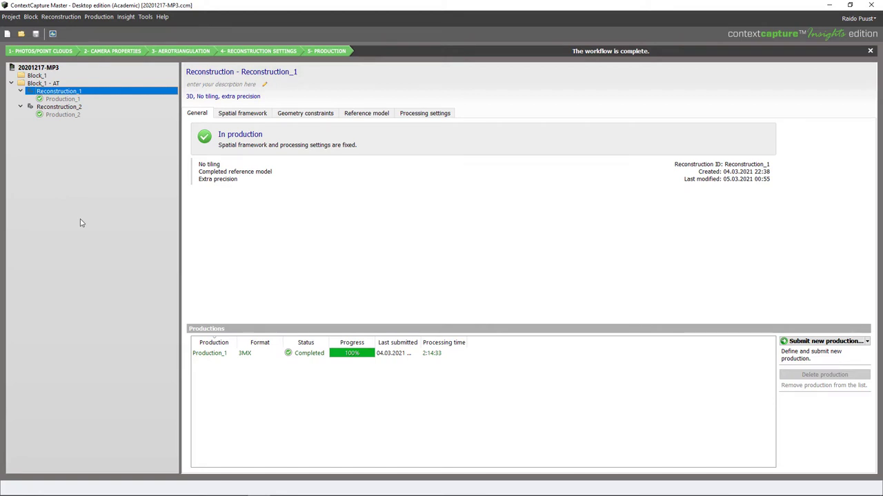
pyautogui.click(86, 99)
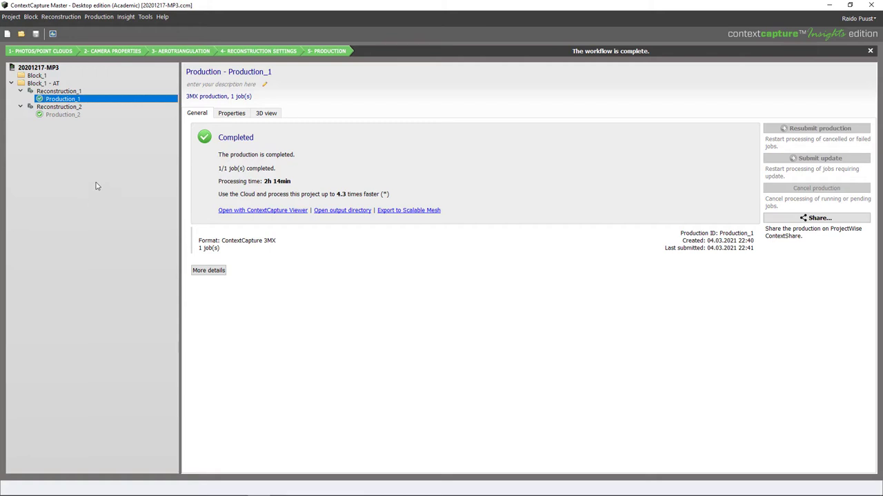
pyautogui.click(12, 18)
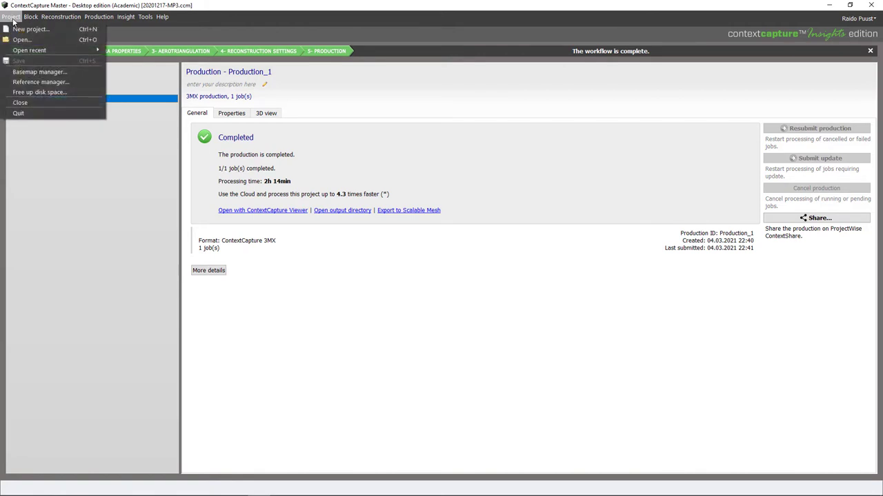
pyautogui.click(66, 96)
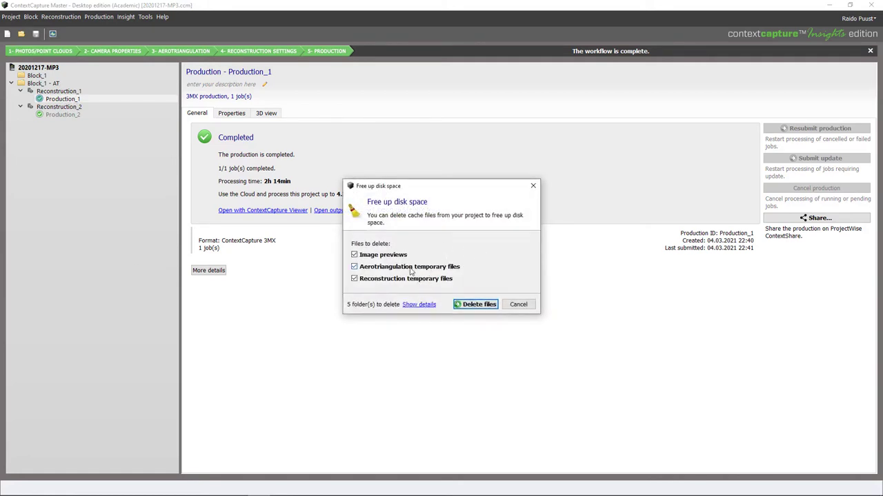
pyautogui.click(518, 304)
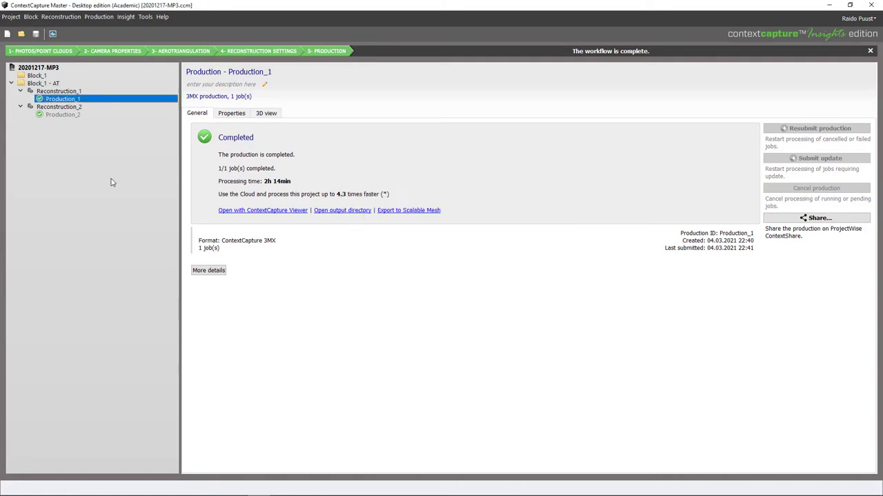
pyautogui.click(59, 92)
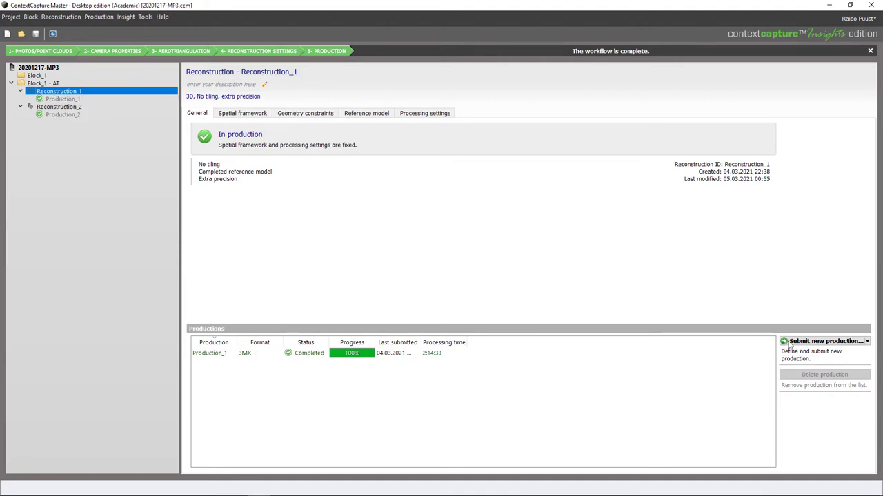
# Start Production_2 with ContextCapture Engine and set its purpose to 3D point cloud.
pyautogui.click(825, 344)
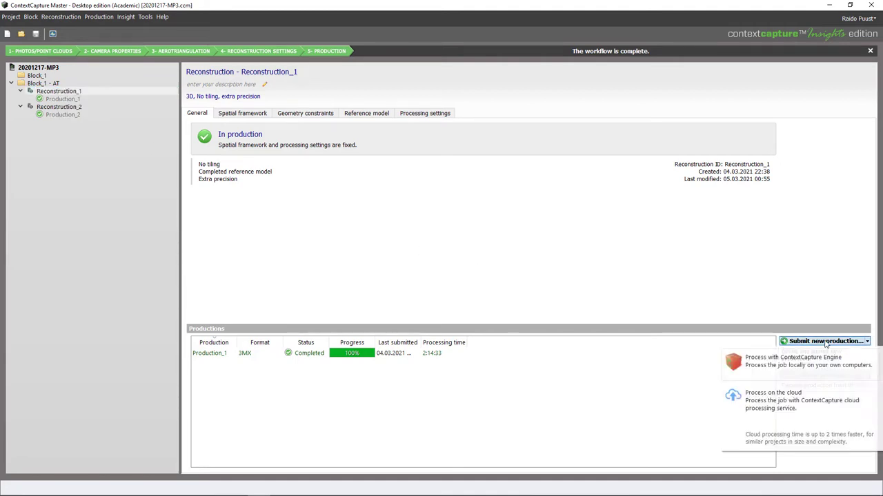
pyautogui.click(792, 364)
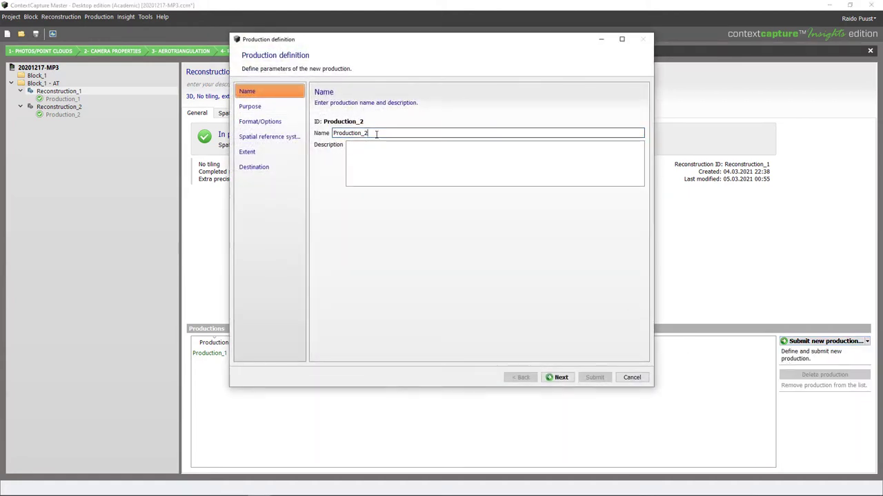
pyautogui.click(559, 377)
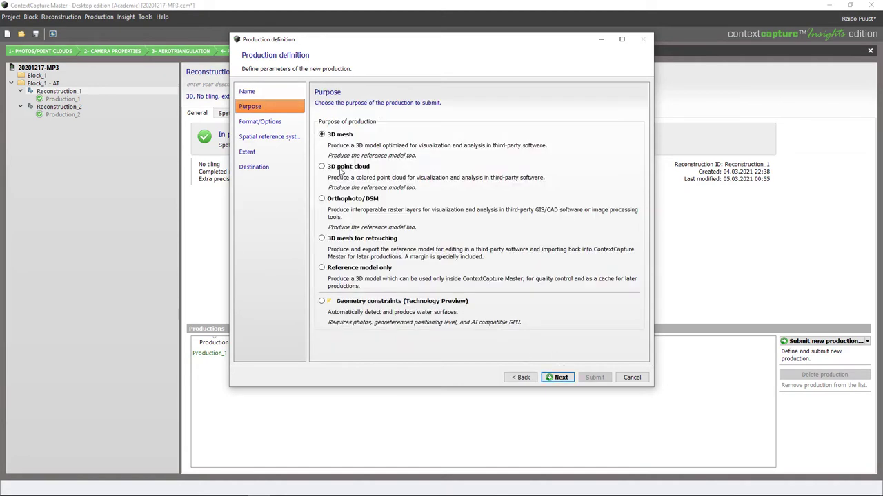
pyautogui.click(337, 169)
# Keep the output format as ASPRS LASer (LAS) with compression set to None.
pyautogui.click(560, 378)
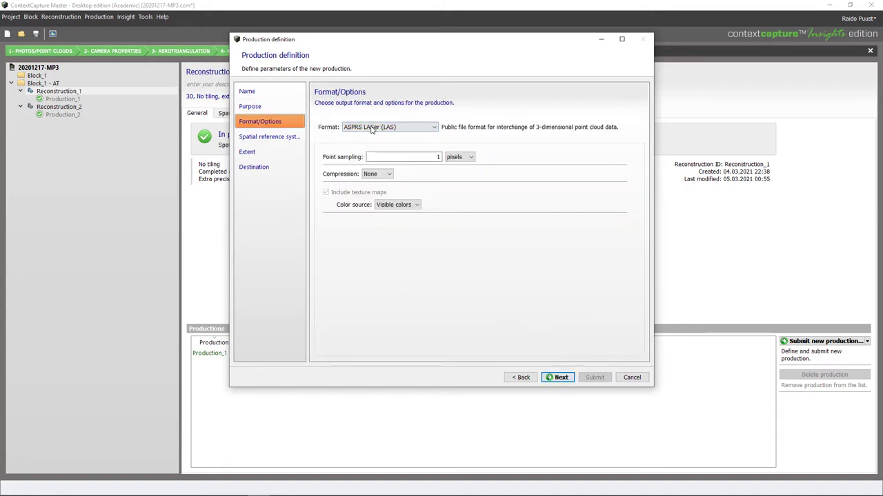
pyautogui.click(394, 129)
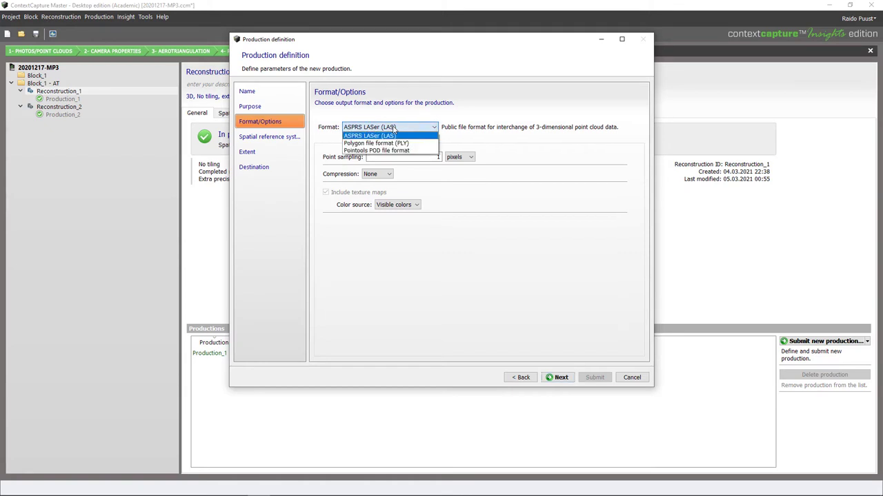
pyautogui.click(394, 135)
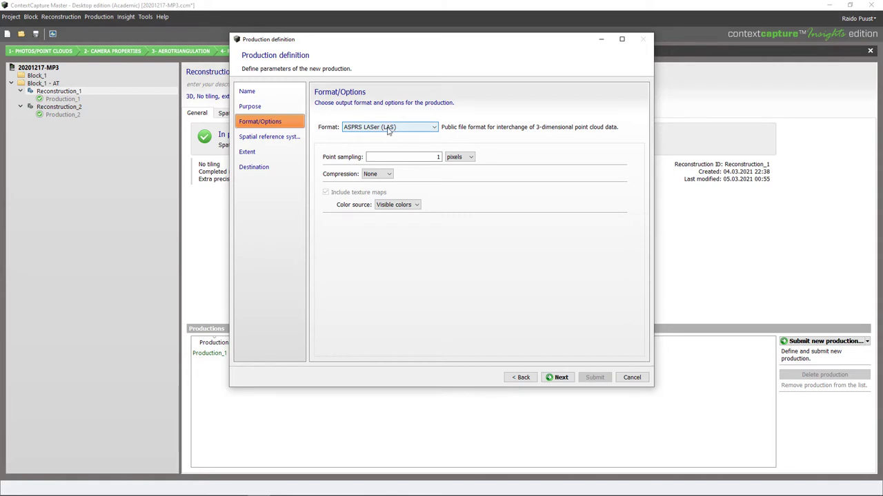
pyautogui.click(378, 174)
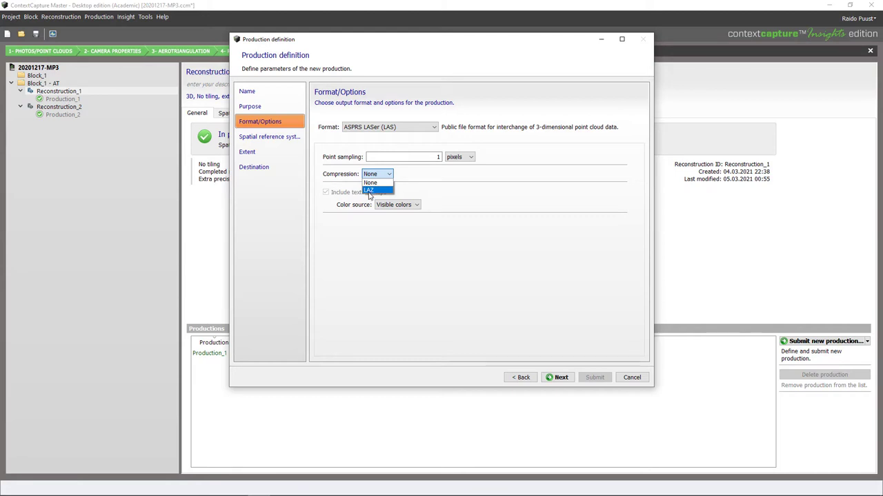
pyautogui.click(416, 176)
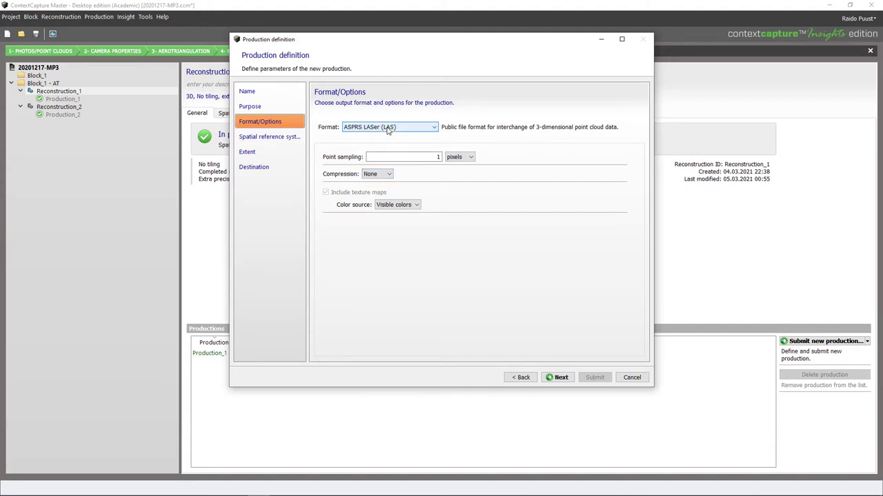
pyautogui.click(374, 175)
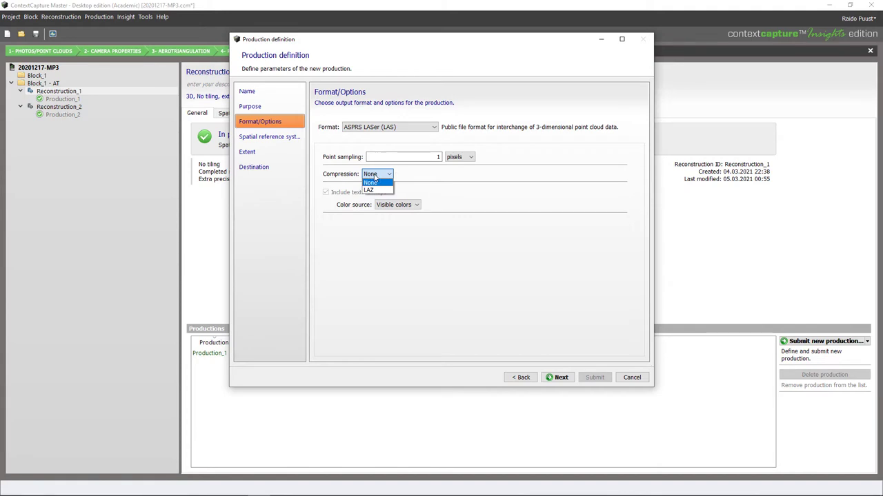
pyautogui.click(409, 175)
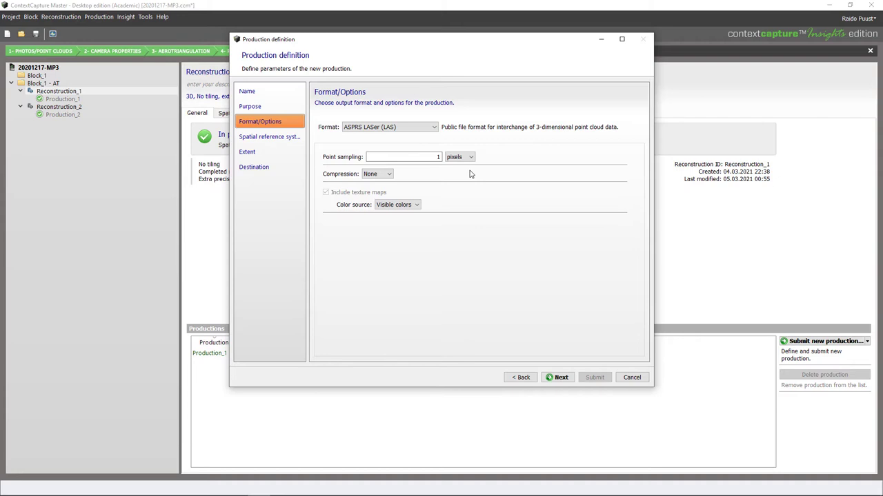
pyautogui.click(429, 158)
pyautogui.write('0')
pyautogui.press('BackSpace')
pyautogui.click(453, 157)
pyautogui.click(432, 187)
pyautogui.click(409, 207)
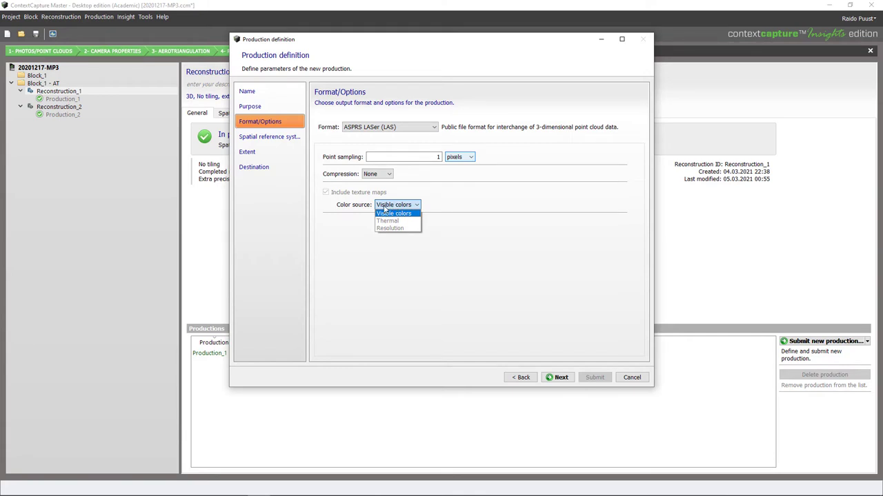
# Set the spatial reference system to Estonian Coordinate System of 1997 (EPSG:3301), continuing to Extent.
pyautogui.click(443, 207)
pyautogui.click(558, 377)
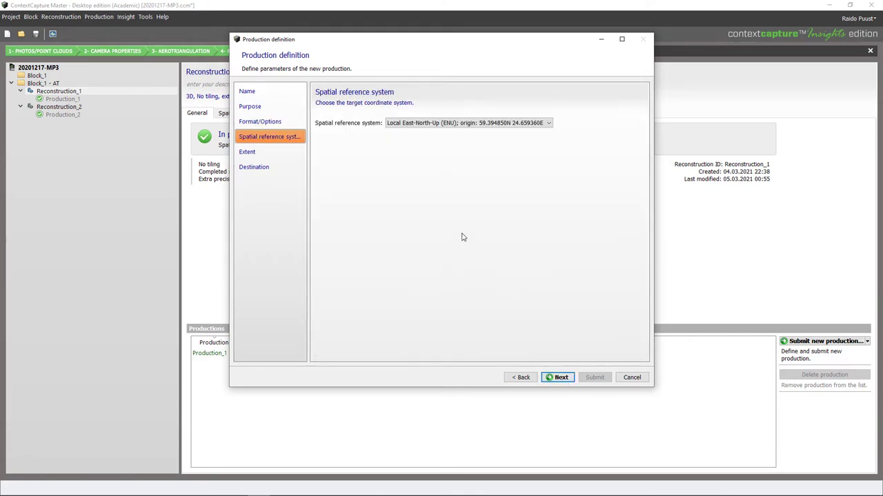
pyautogui.click(461, 122)
pyautogui.click(516, 164)
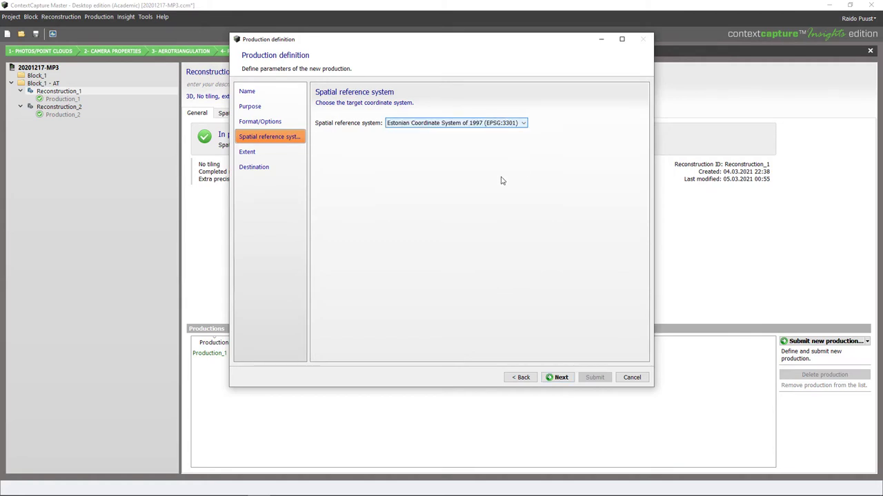
pyautogui.click(558, 377)
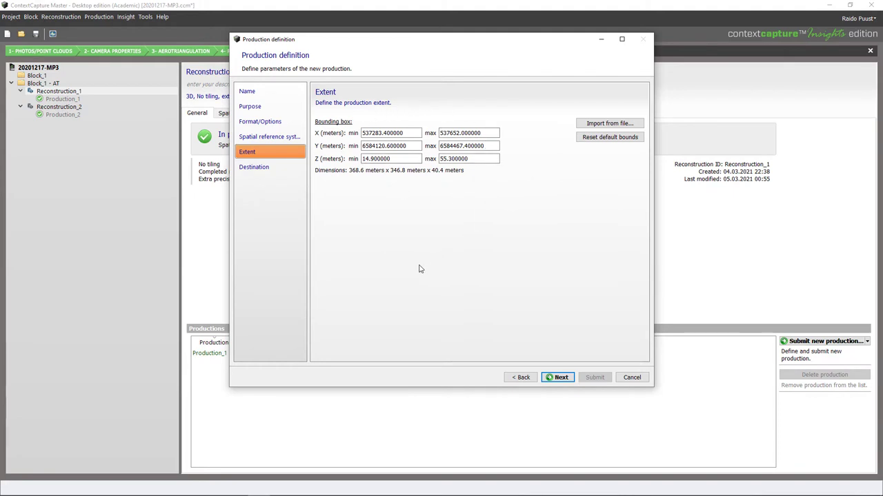
# Switch to the browser's Potree view of the MP3 campus, zoom out, then zoom toward the red building.
pyautogui.moveTo(174, 491)
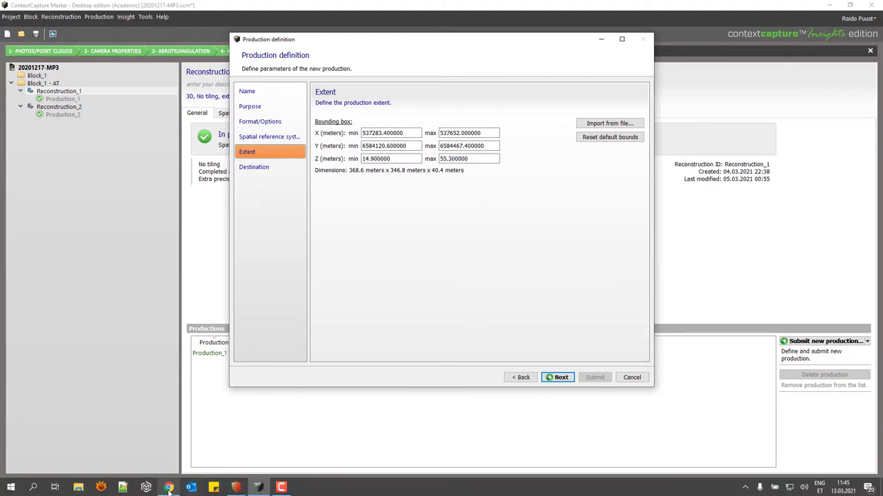
pyautogui.click(170, 448)
pyautogui.scroll(-5, 360, 281)
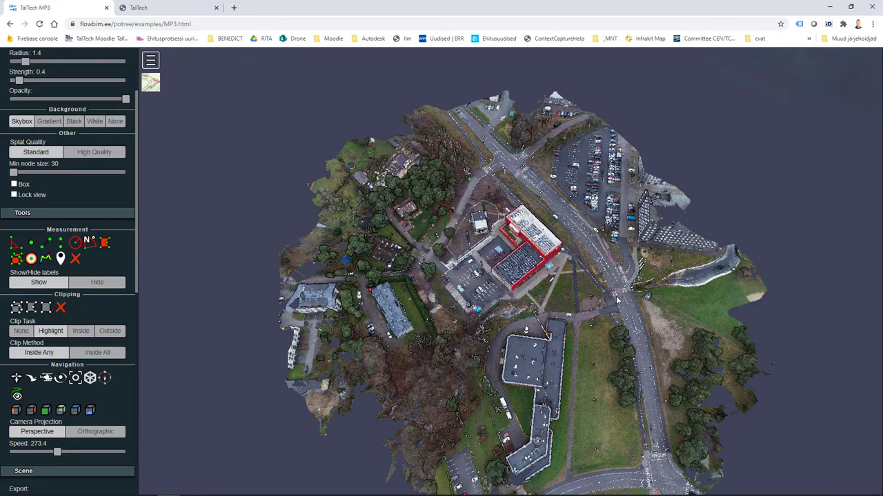
pyautogui.scroll(5, 617, 300)
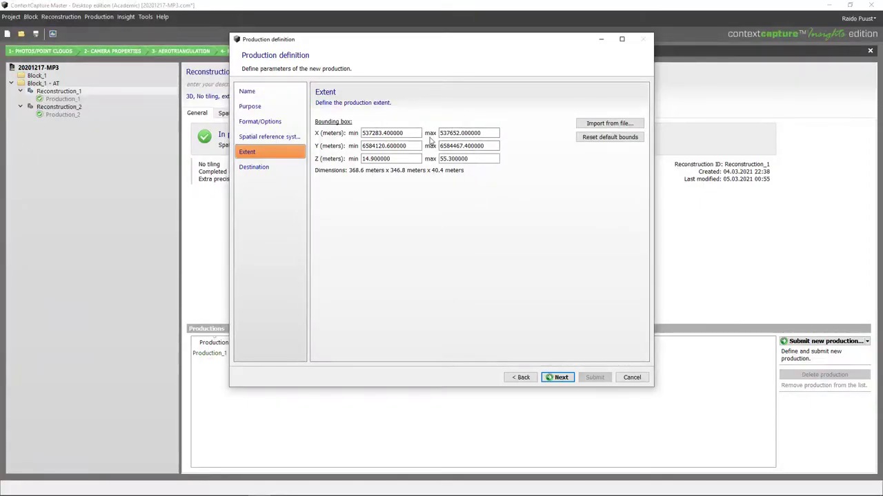
# Move from the Extent page to the Destination page showing the output directory.
pyautogui.click(565, 378)
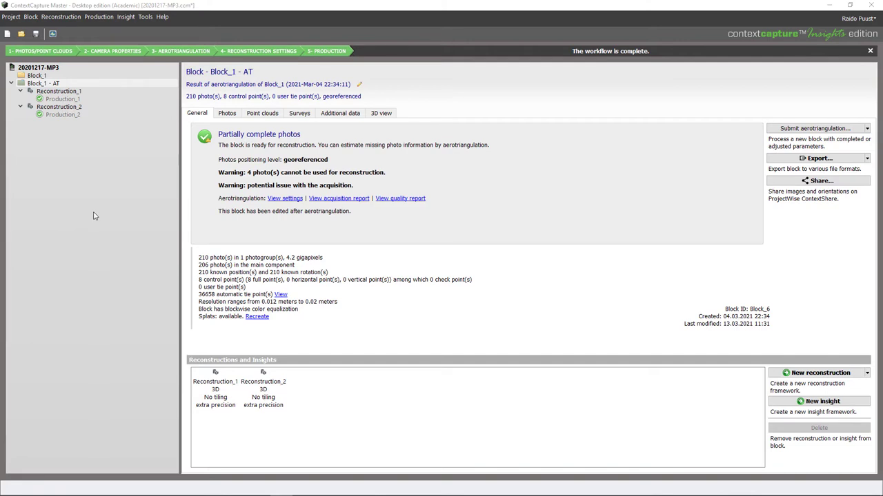
# Browse Reconstruction_2 and Reconstruction_1, then display the completed 3MX Production_1 (1/1 job, 2h 14min).
pyautogui.click(67, 108)
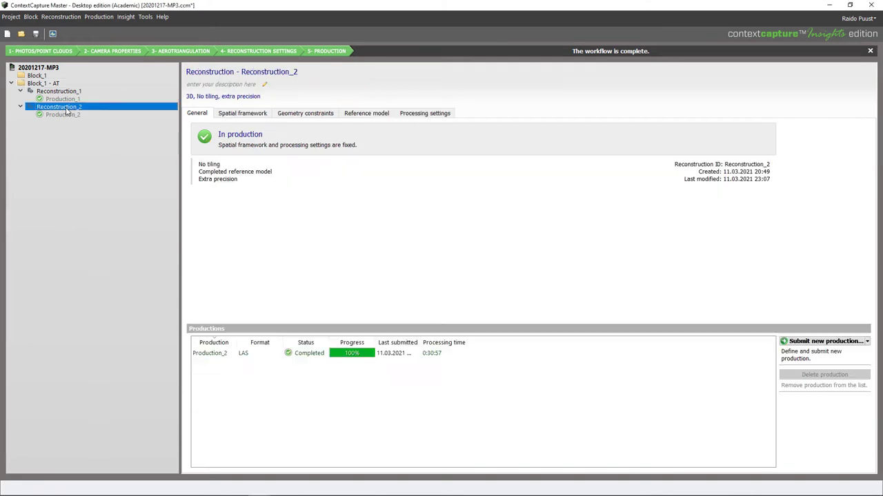
pyautogui.click(62, 93)
pyautogui.click(55, 108)
pyautogui.click(67, 92)
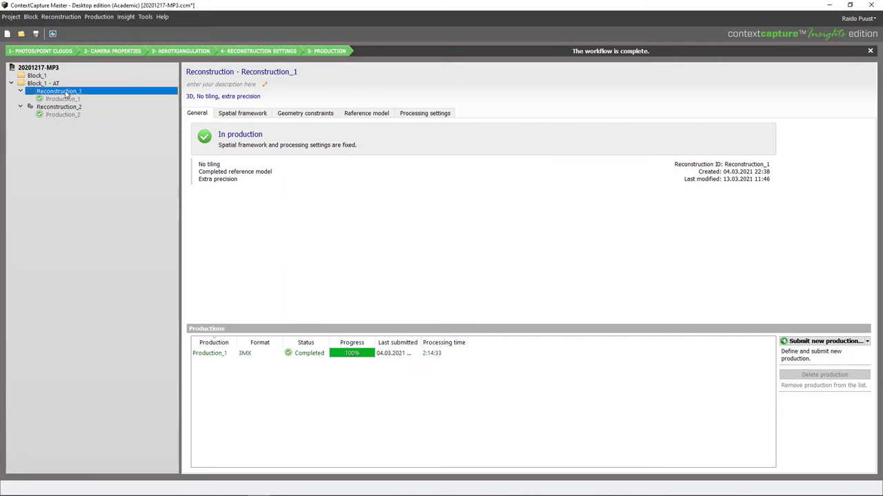
pyautogui.click(68, 99)
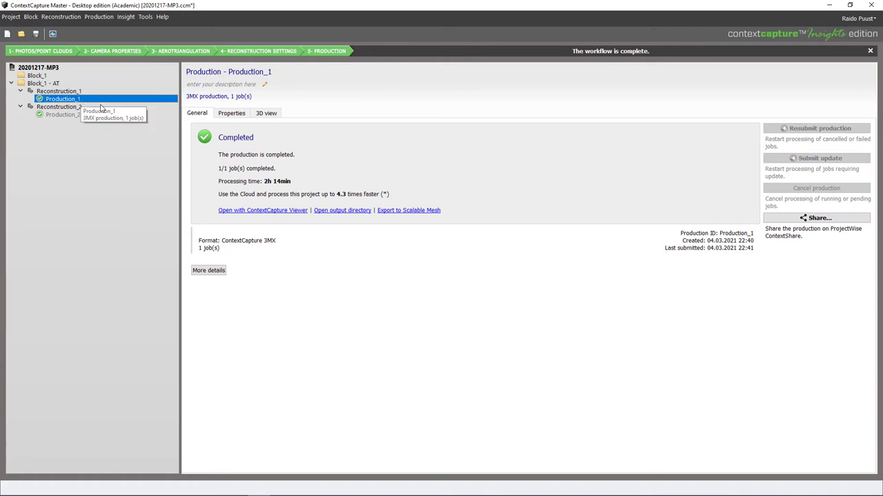
# Preview Production_1's 3D campus model, then select Reconstruction_2 to see LAS Production_2 completed at 100%.
pyautogui.click(267, 114)
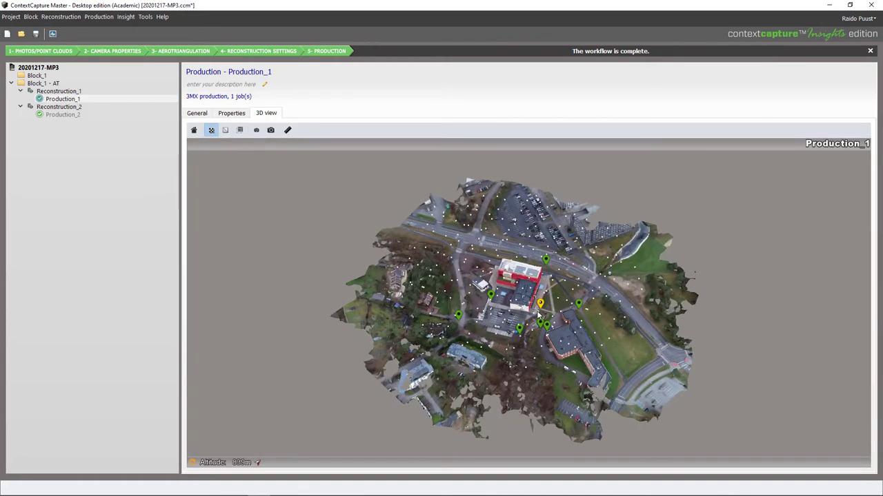
pyautogui.click(65, 92)
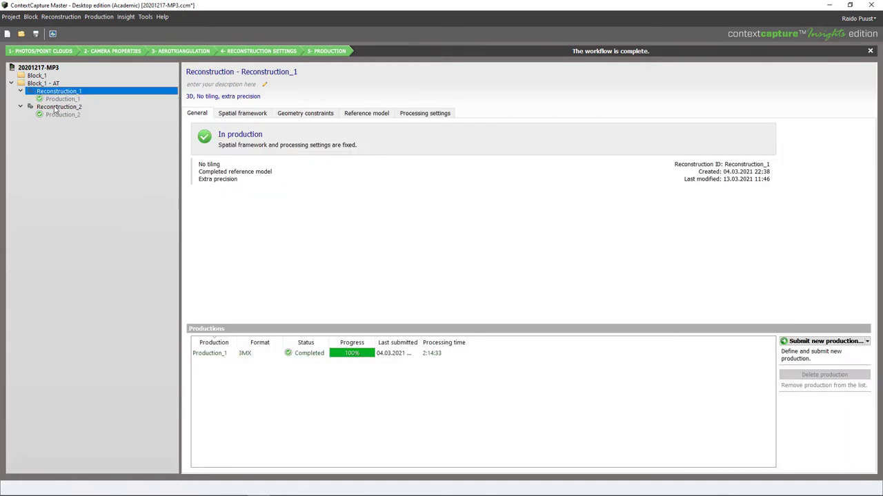
pyautogui.click(56, 108)
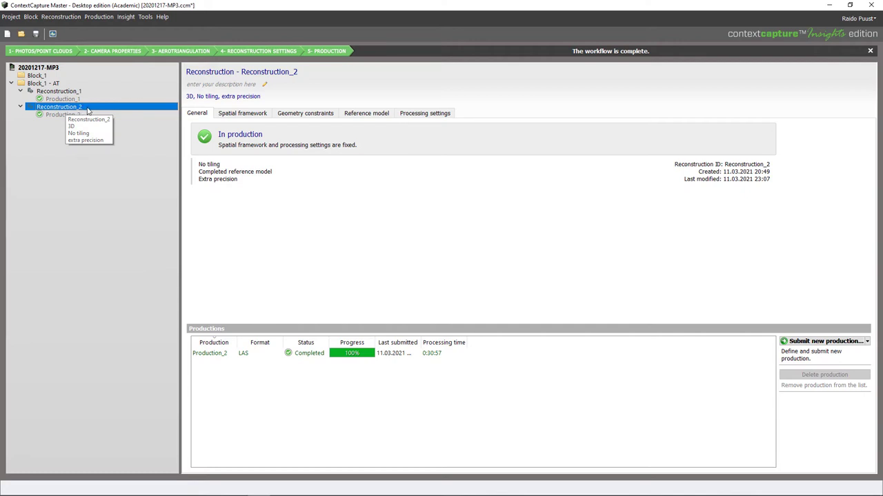
pyautogui.click(66, 116)
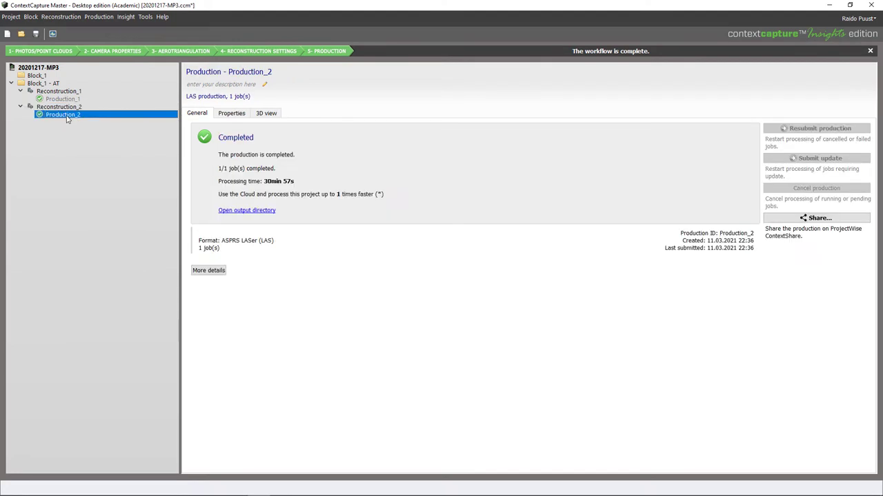
pyautogui.click(69, 162)
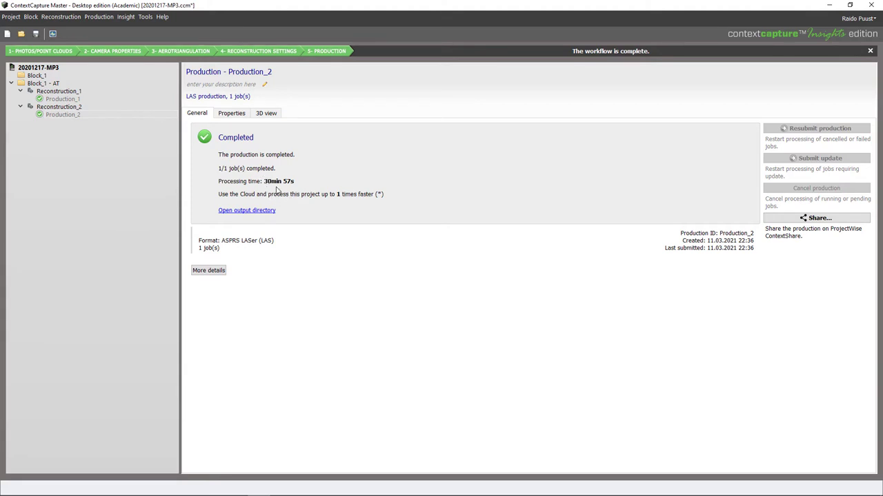
pyautogui.moveTo(273, 187)
pyautogui.moveTo(304, 183)
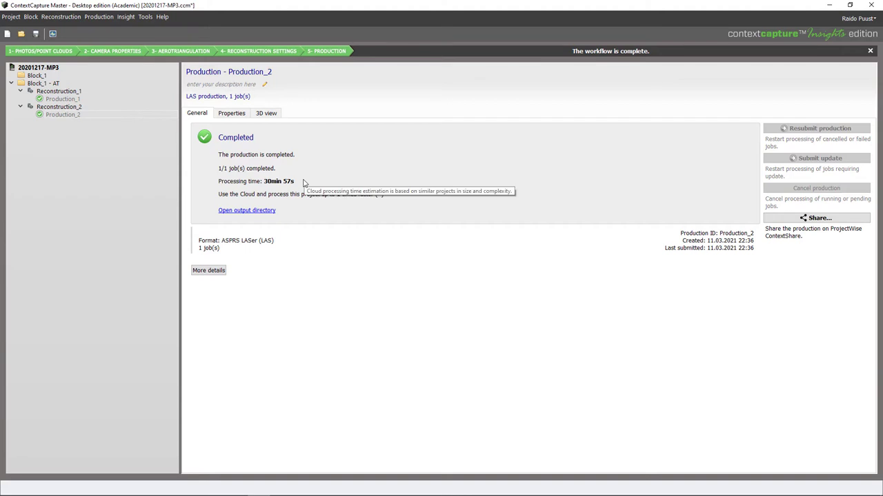
pyautogui.click(63, 100)
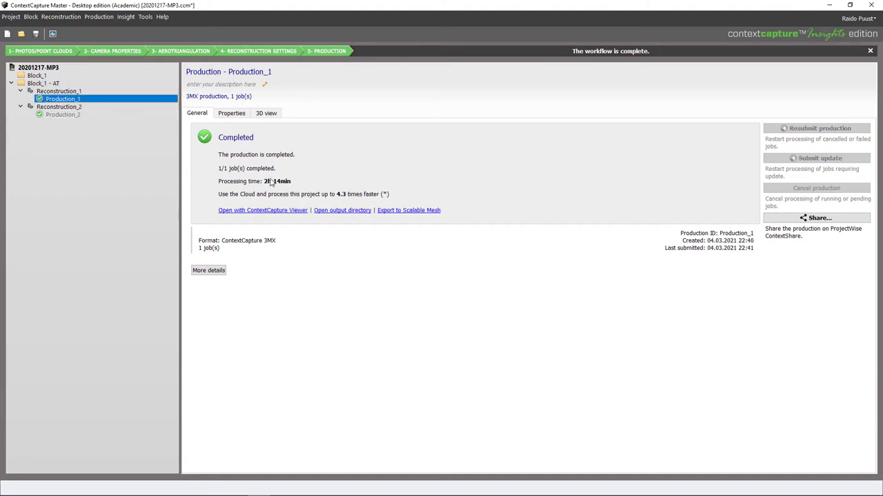
pyautogui.click(72, 116)
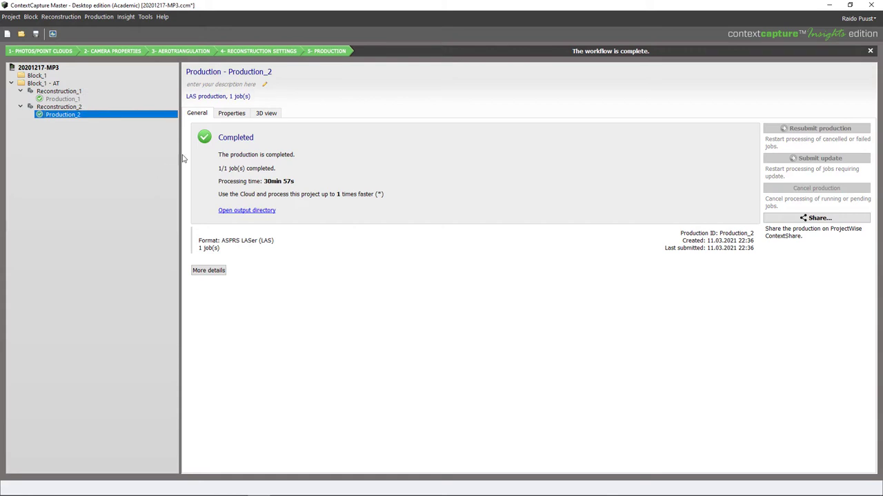
pyautogui.click(233, 113)
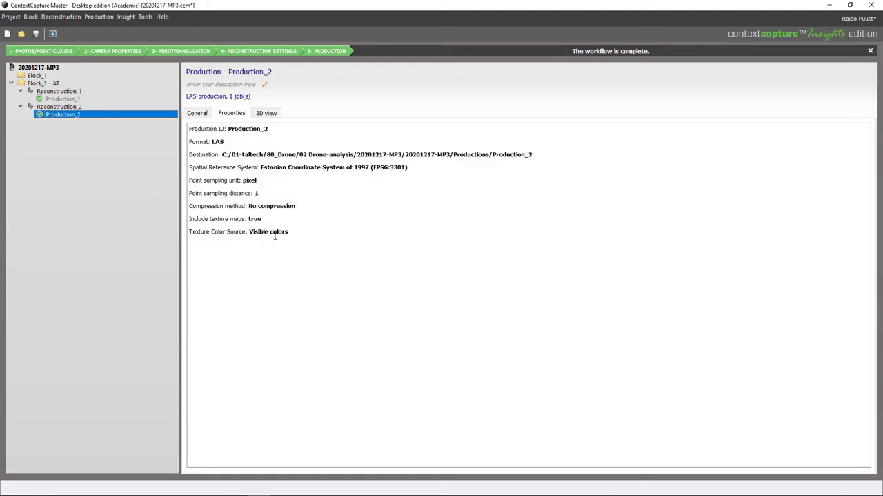
pyautogui.click(269, 115)
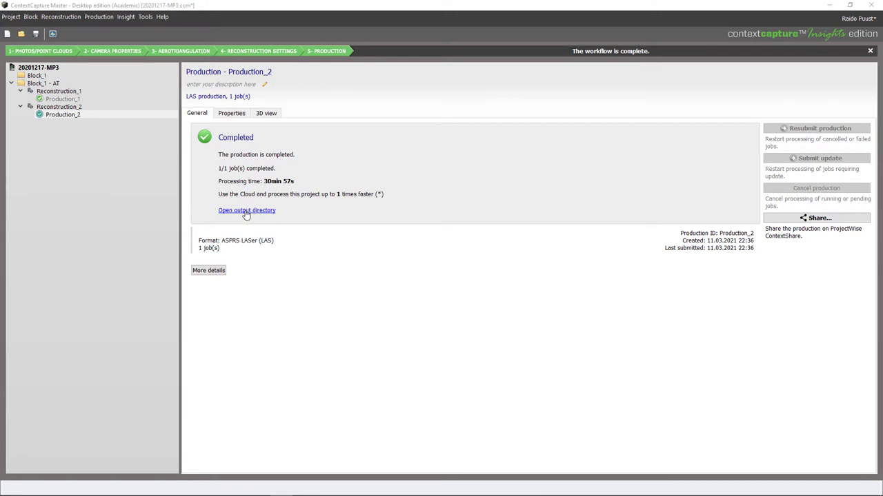
# Open Production_2's output folder with Model.las, move it aside, and switch to PotreeDesktop_1.8_windows_x64.
pyautogui.click(247, 211)
pyautogui.moveTo(356, 14); pyautogui.dragTo(422, 77)
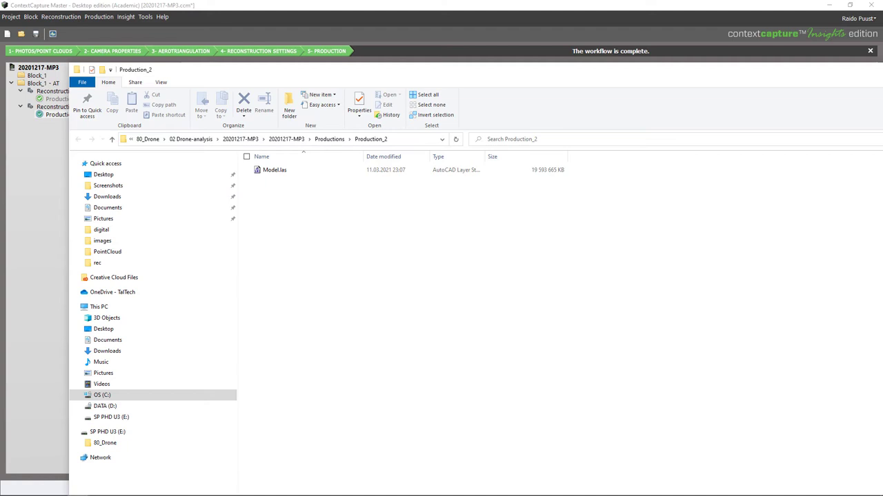
pyautogui.hotkey('alt', 'Tab')
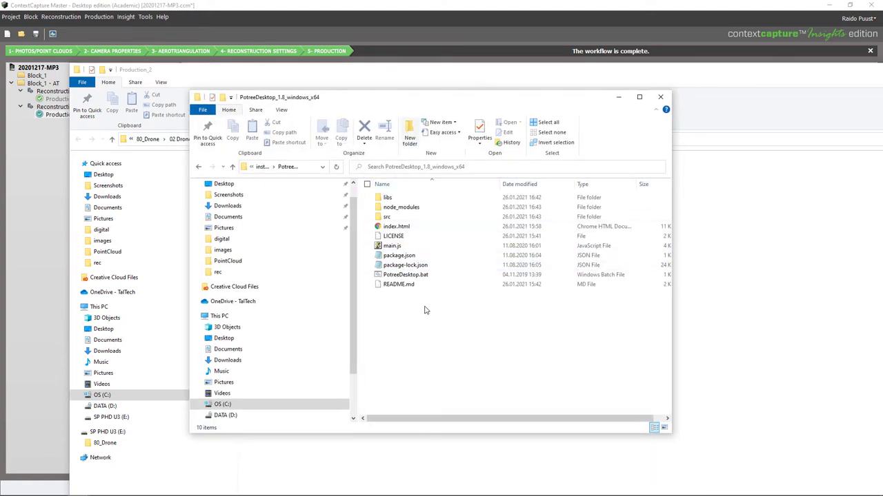
# Run PotreeDesktop.bat to open Potree Viewer 1.8.0 with an empty scene.
pyautogui.doubleClick(405, 275)
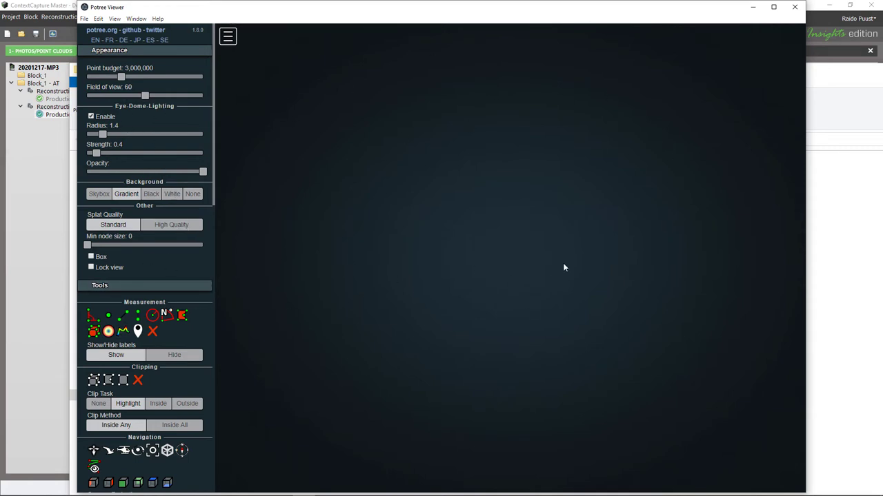
# Place the Potree Viewer beside the Production_2 folder and try dragging Model.las into it.
pyautogui.moveTo(393, 10); pyautogui.dragTo(324, 22)
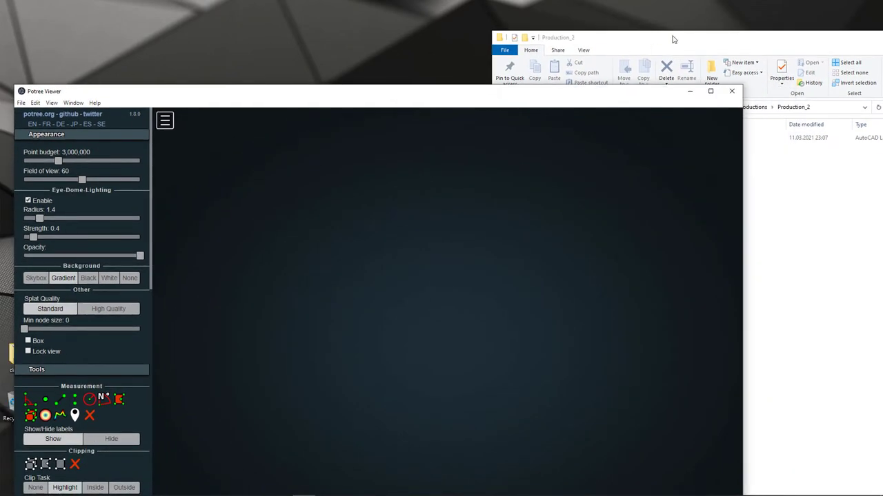
pyautogui.click(674, 37)
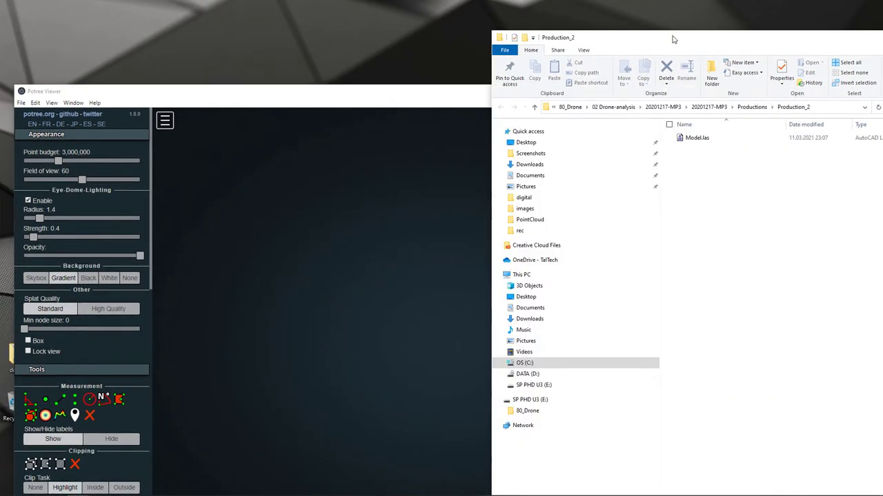
pyautogui.moveTo(695, 143); pyautogui.dragTo(285, 298)
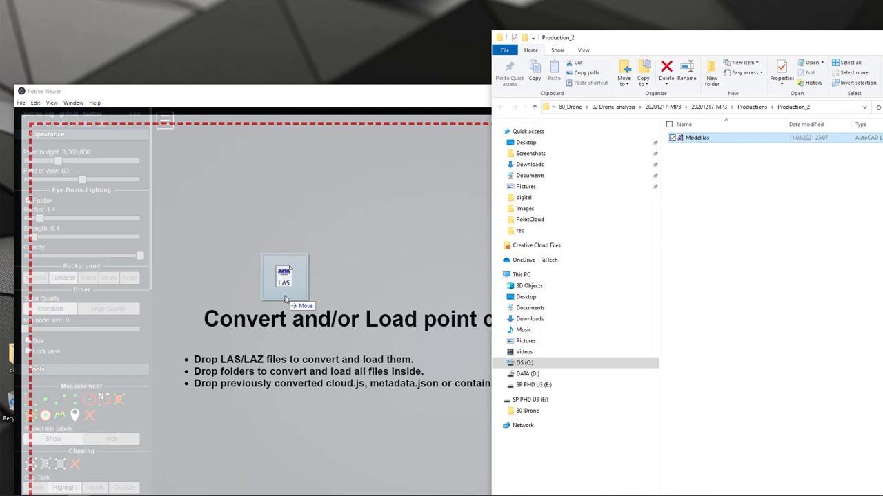
pyautogui.moveTo(284, 295); pyautogui.dragTo(738, 237)
pyautogui.click(737, 237)
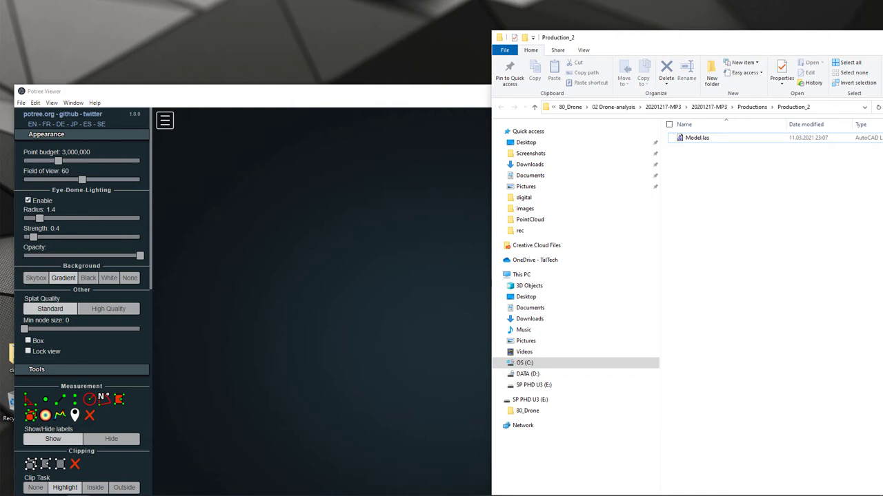
# Go from the PointCloudMP3 folder into LAStools' bin folder and launch laspublish.exe.
pyautogui.moveTo(881, 50); pyautogui.dragTo(219, 49)
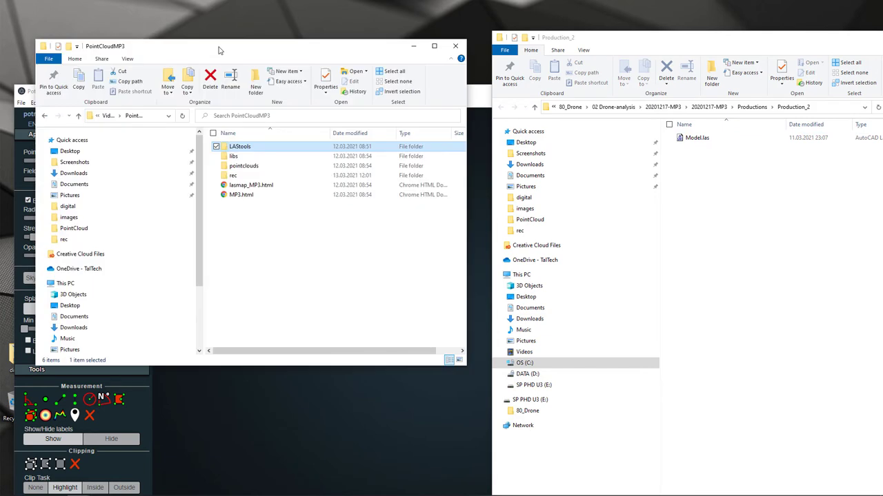
pyautogui.doubleClick(240, 147)
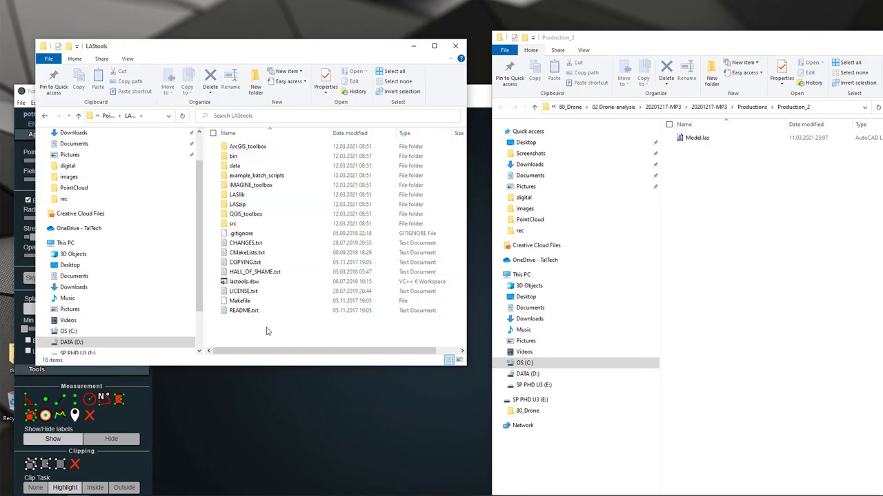
pyautogui.moveTo(272, 47); pyautogui.dragTo(333, 42)
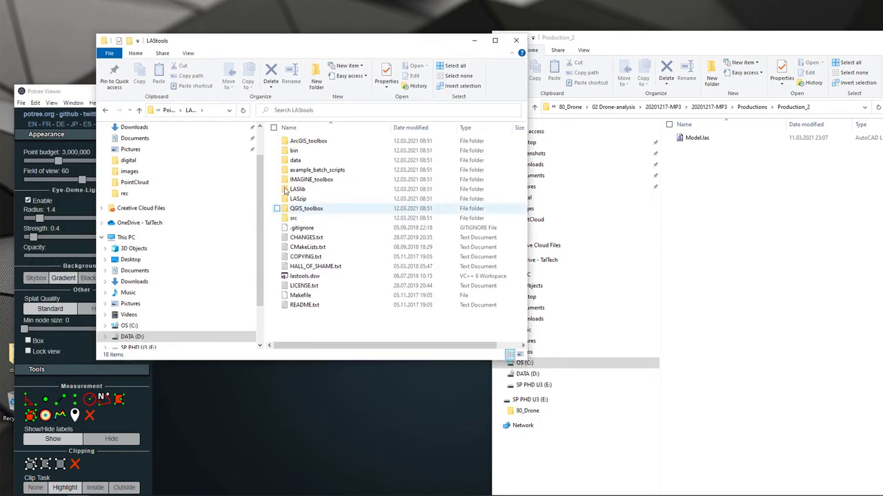
pyautogui.doubleClick(310, 150)
pyautogui.scroll(-15, 345, 254)
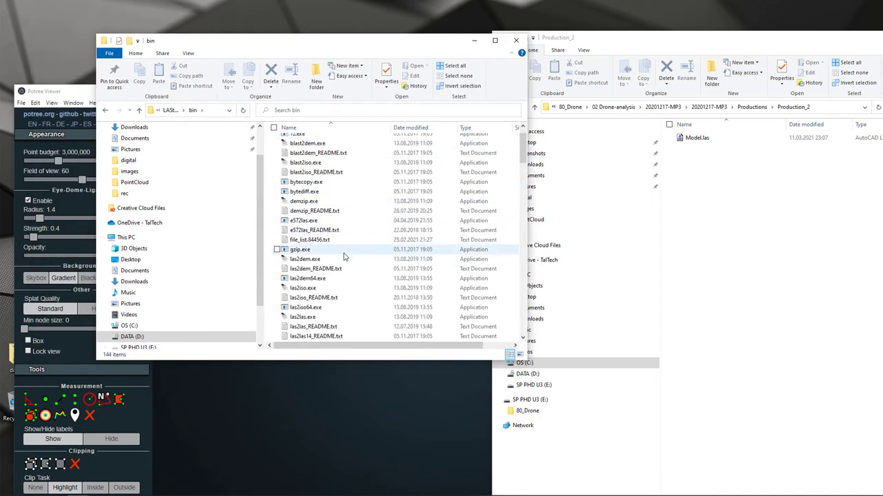
pyautogui.scroll(-9, 346, 251)
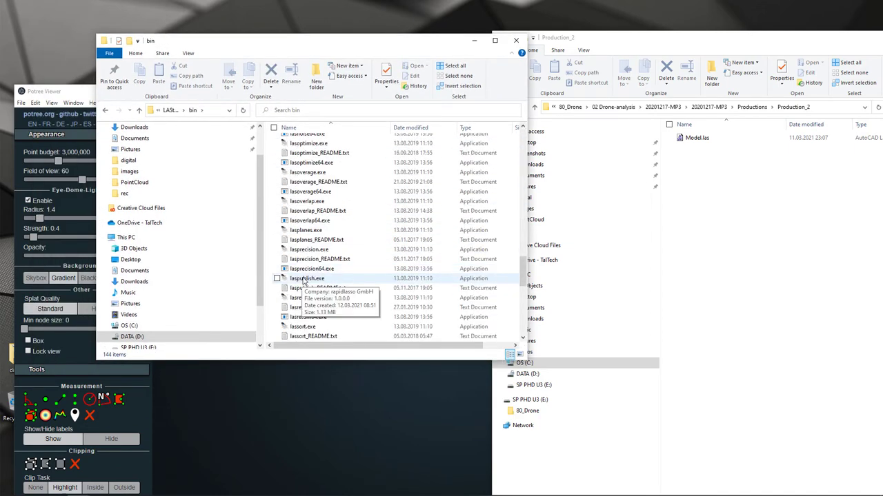
pyautogui.doubleClick(307, 279)
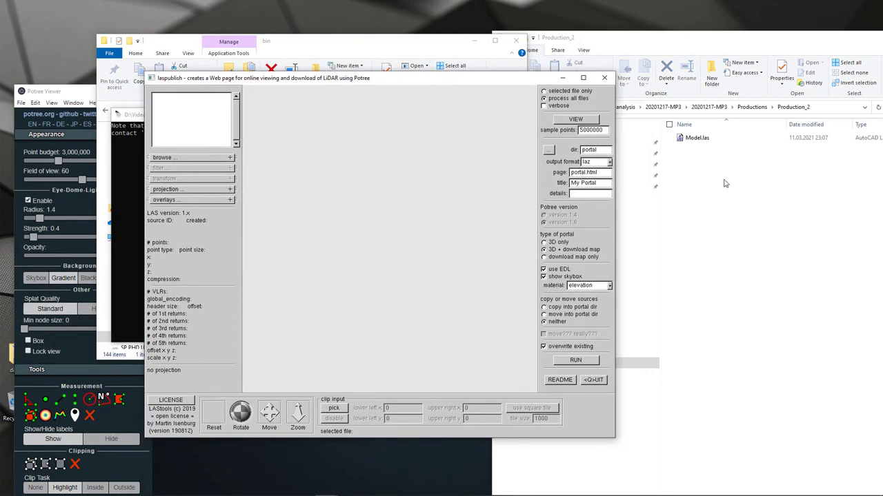
# Add Model.las (771,688,899 points) as laspublish's input point cloud from the browse list.
pyautogui.click(168, 159)
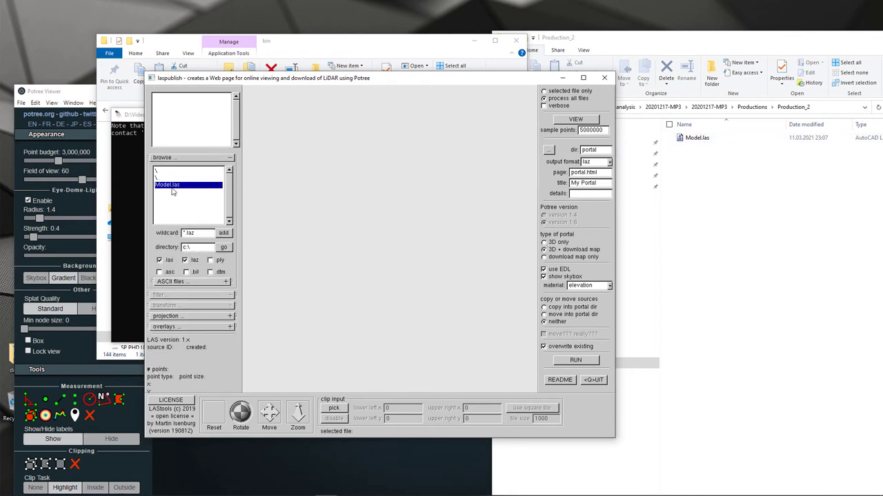
pyautogui.doubleClick(170, 185)
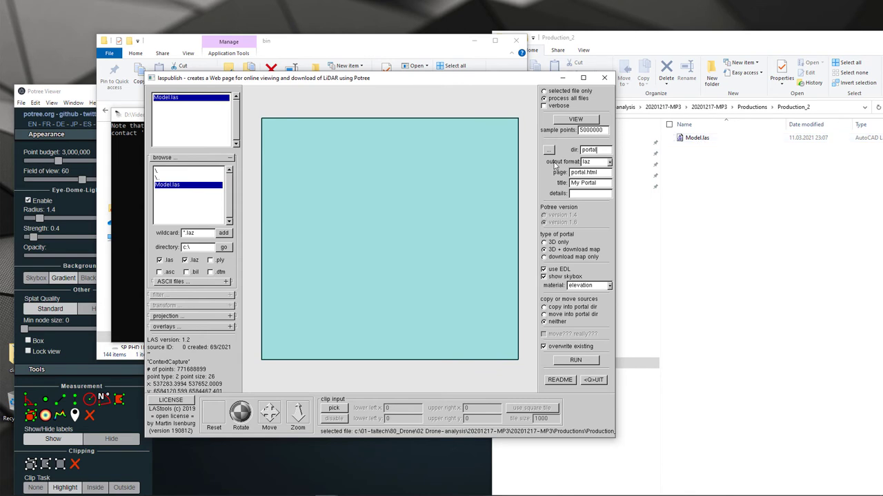
# Switch the output format from laz to bin and review the portal page and title fields.
pyautogui.click(610, 162)
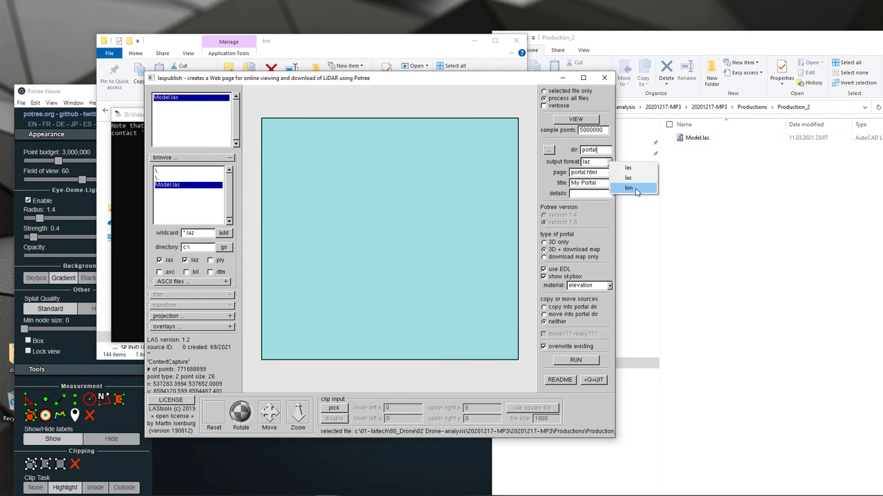
pyautogui.click(628, 188)
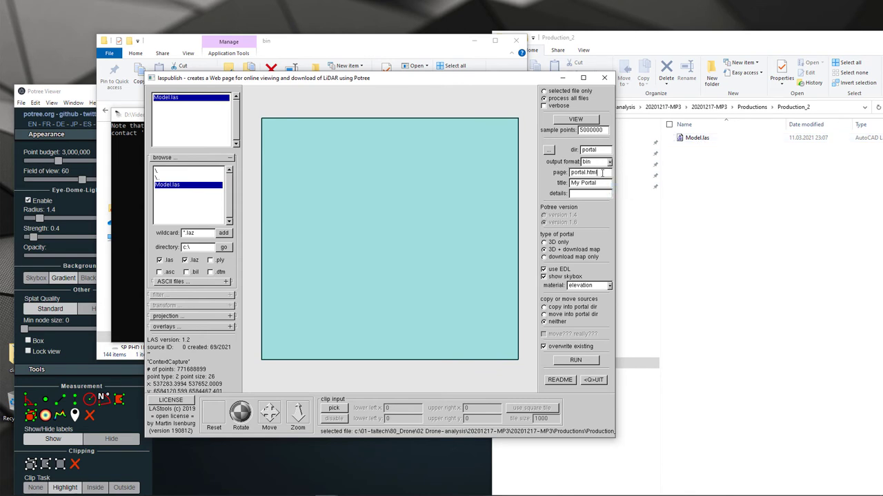
pyautogui.click(601, 182)
pyautogui.click(601, 173)
pyautogui.click(601, 183)
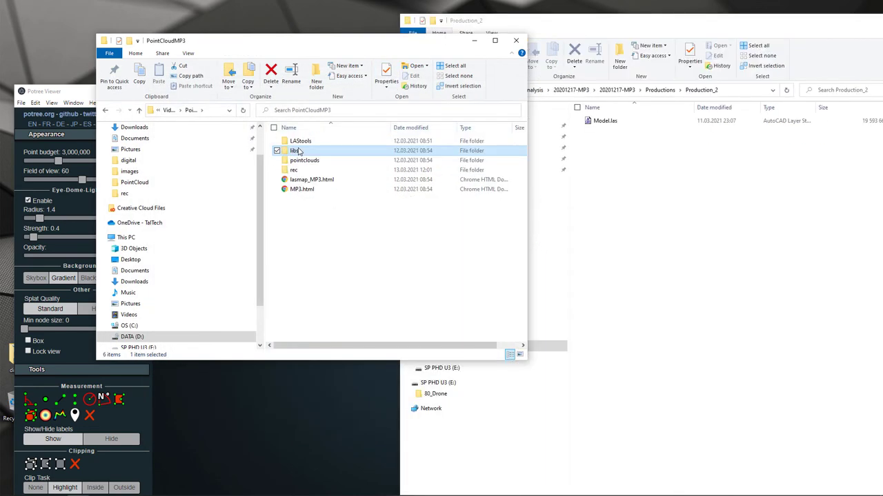
# Drag cloud.js from the pointclouds\MP3 folder onto the Potree Desktop viewer.
pyautogui.keyDown('shift'); pyautogui.click(301, 190); pyautogui.keyUp('shift')
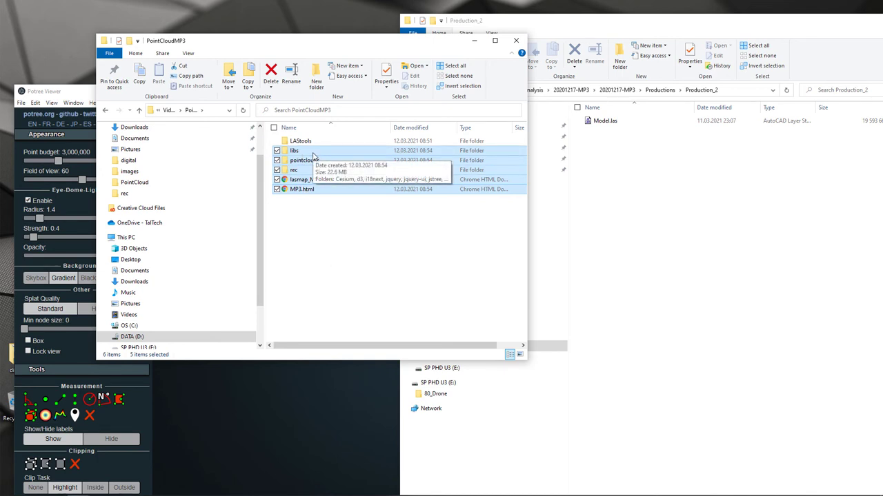
pyautogui.click(327, 233)
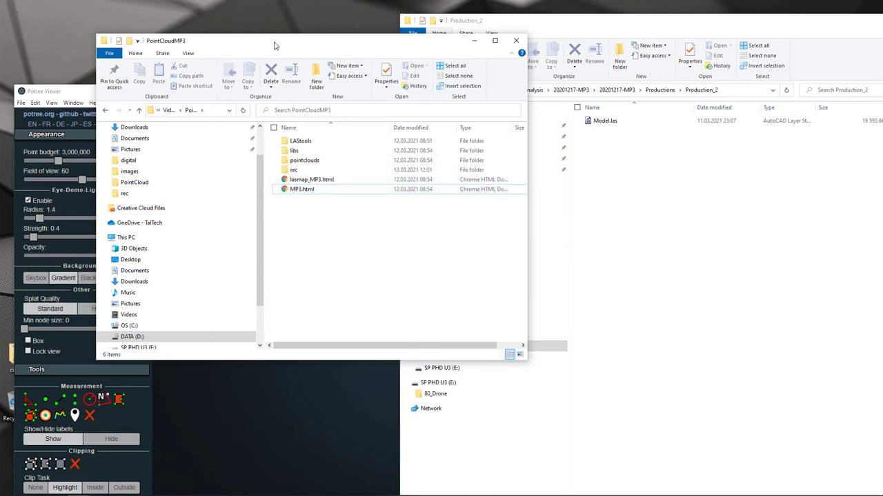
pyautogui.moveTo(274, 46); pyautogui.dragTo(615, 53)
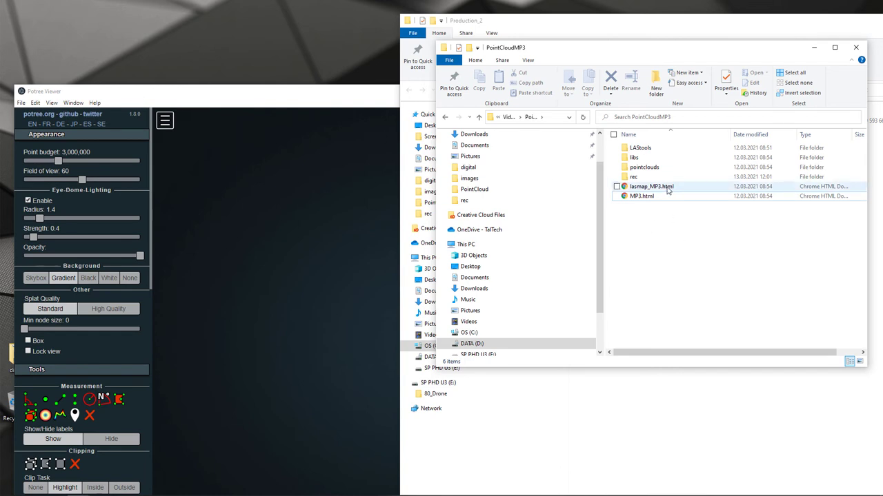
pyautogui.click(644, 171)
pyautogui.doubleClick(643, 171)
pyautogui.doubleClick(636, 149)
pyautogui.click(638, 167)
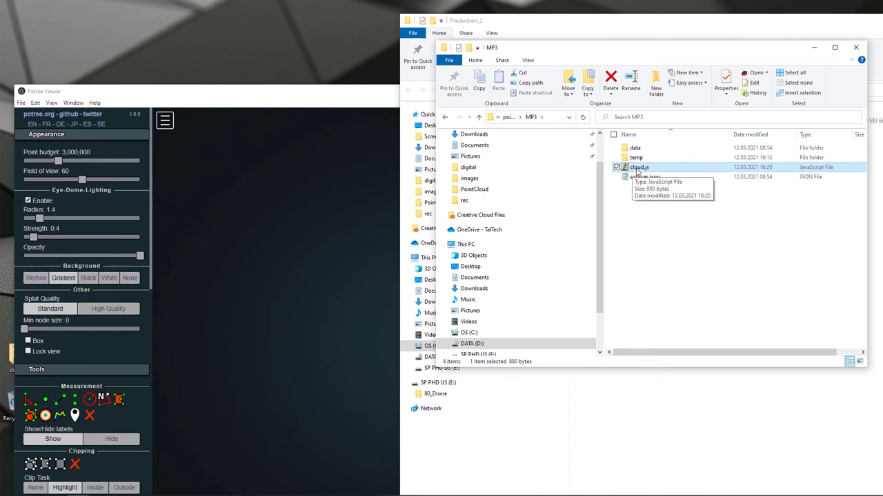
pyautogui.moveTo(637, 172); pyautogui.dragTo(311, 221)
# Load cloud.js in a maximized Potree window, then zoom, orbit and pan over the campus.
pyautogui.click(339, 92)
pyautogui.doubleClick(339, 93)
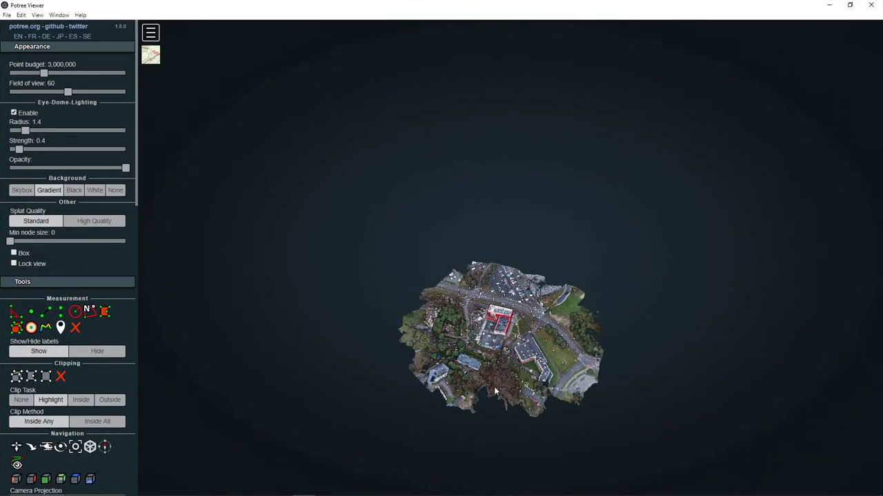
pyautogui.scroll(4, 515, 310)
pyautogui.moveTo(516, 311); pyautogui.dragTo(508, 242)
pyautogui.scroll(2, 472, 243)
pyautogui.scroll(5, 472, 244)
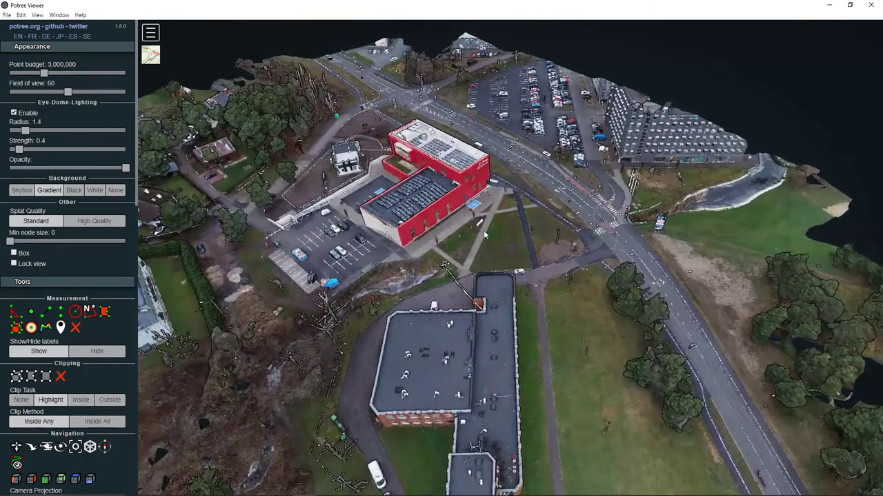
pyautogui.moveTo(483, 230); pyautogui.dragTo(545, 266, button='right')
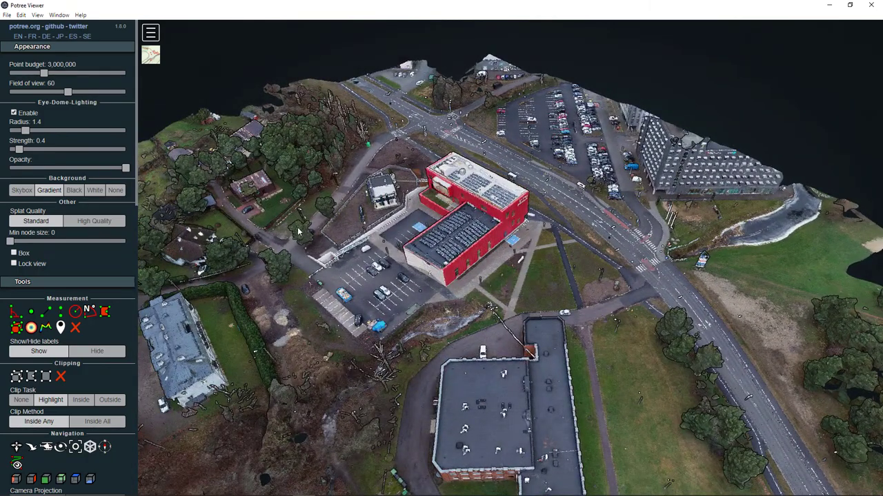
pyautogui.scroll(-1, 41, 363)
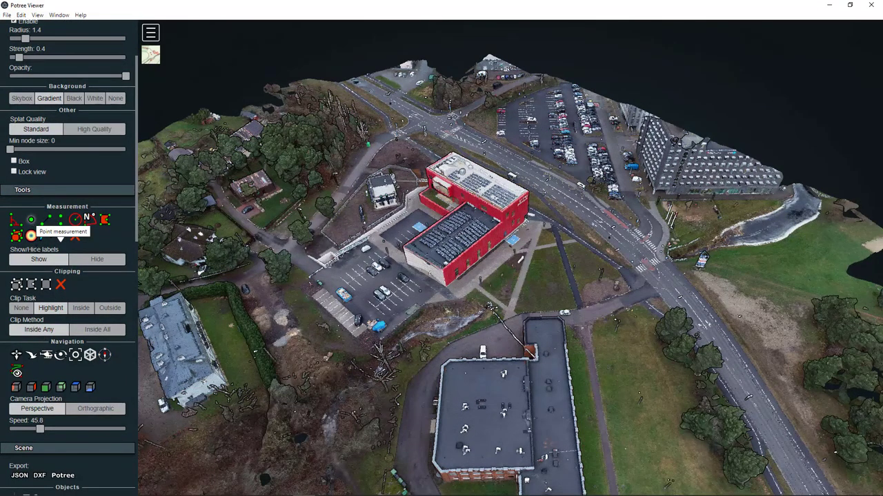
pyautogui.scroll(3, 530, 291)
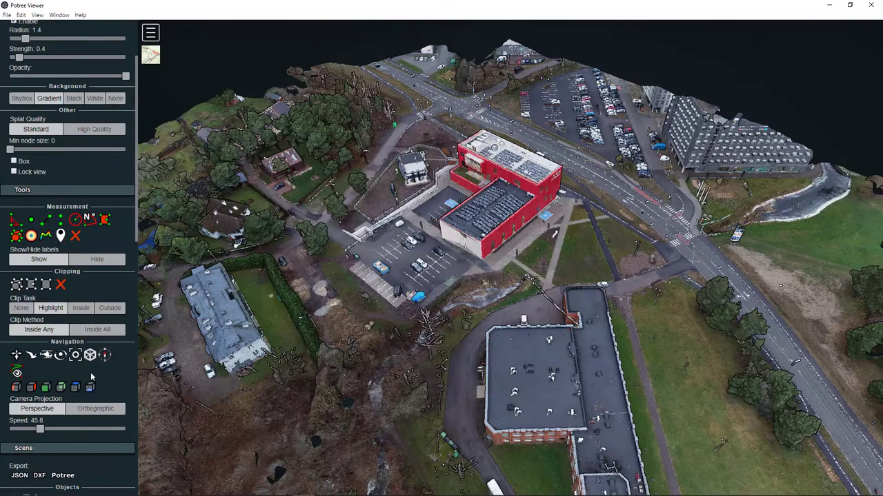
pyautogui.scroll(-2, 492, 354)
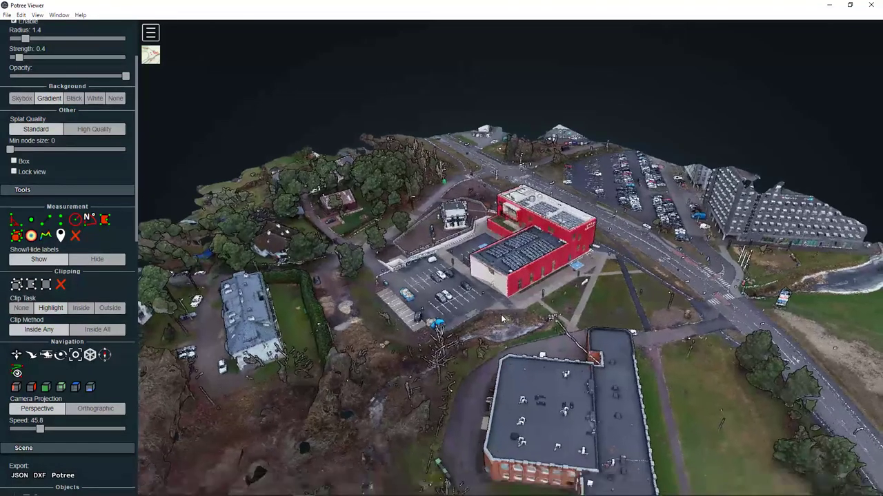
pyautogui.moveTo(502, 315); pyautogui.dragTo(422, 258)
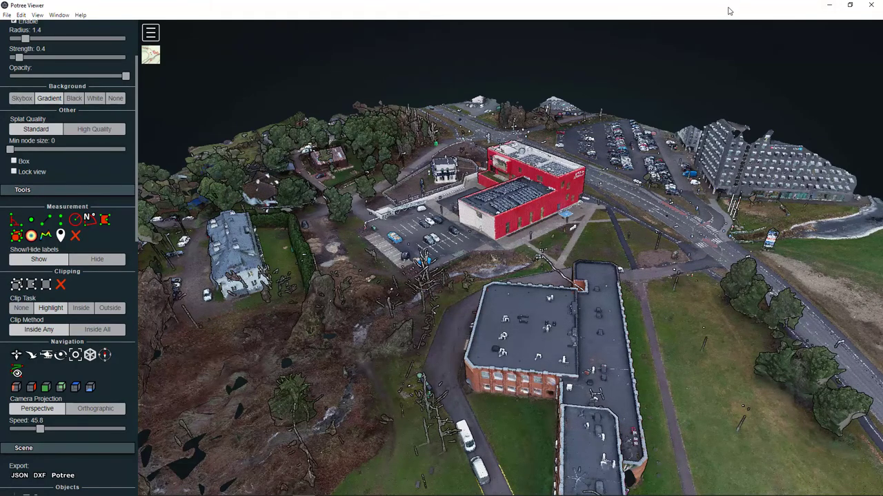
# Open the MP3 folder's Properties to confirm its 11.4 GB size, then cancel.
pyautogui.click(829, 5)
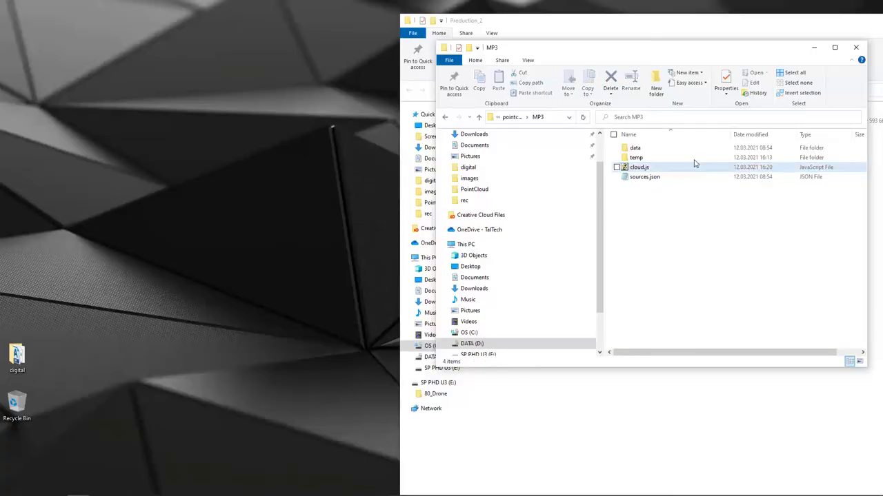
pyautogui.rightClick(648, 209)
pyautogui.moveTo(601, 216)
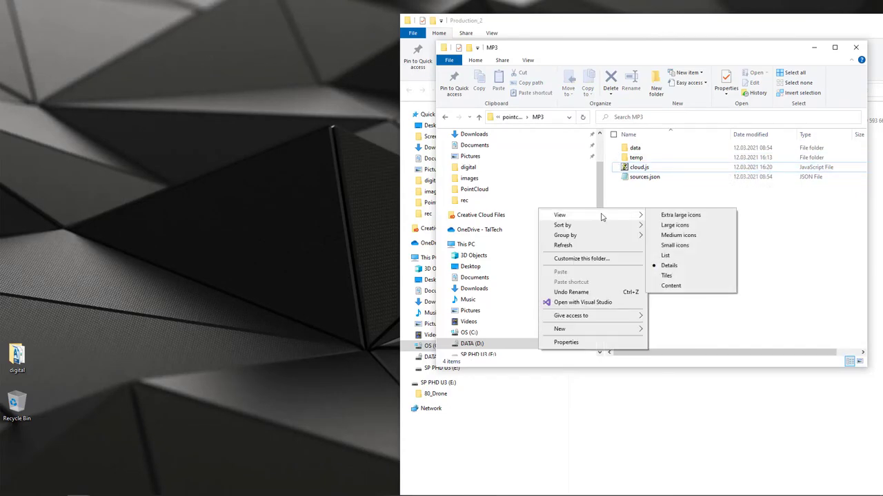
pyautogui.click(593, 342)
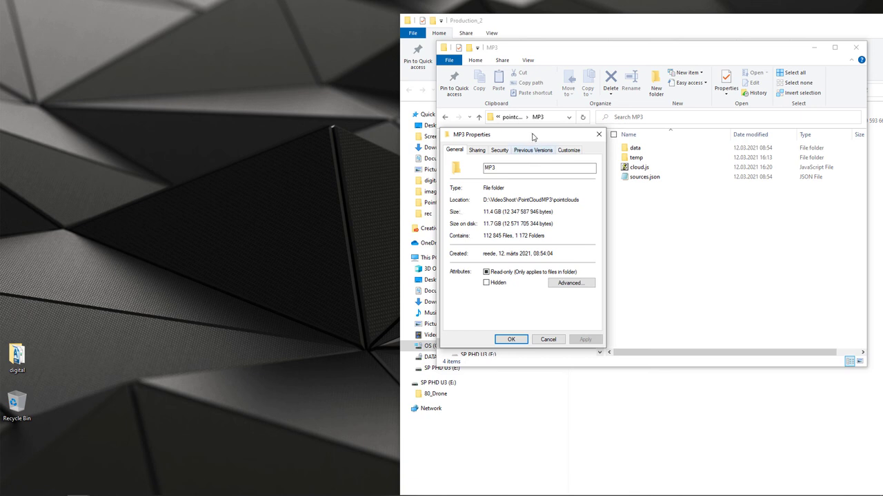
pyautogui.click(544, 339)
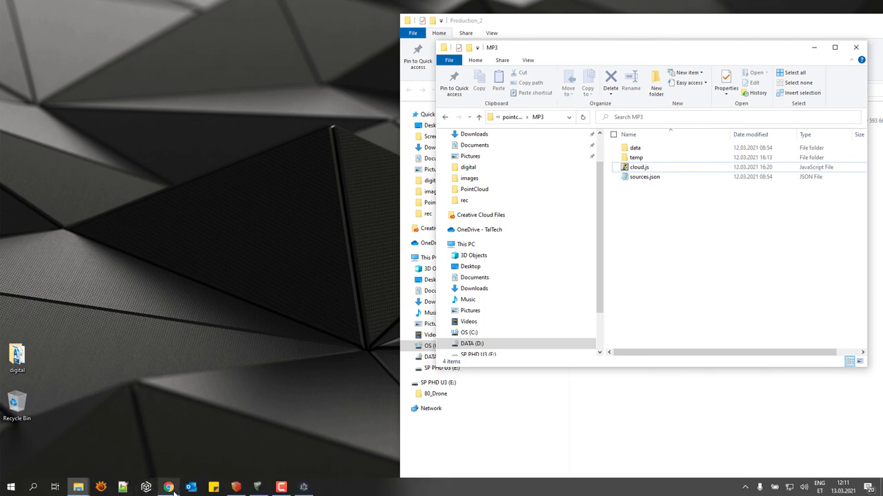
# Show the MP3.html Potree page in Chrome and zoom and orbit toward the red building.
pyautogui.click(172, 487)
pyautogui.scroll(3, 468, 357)
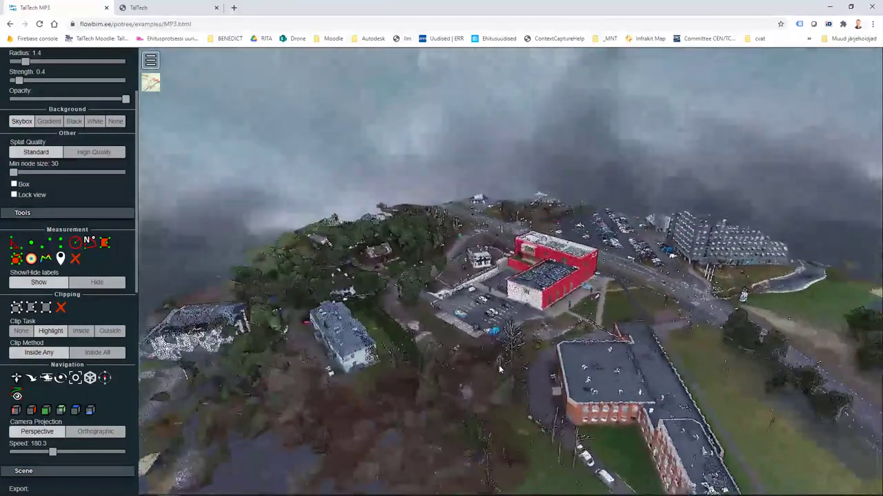
pyautogui.scroll(2, 650, 283)
pyautogui.moveTo(650, 283); pyautogui.dragTo(539, 340)
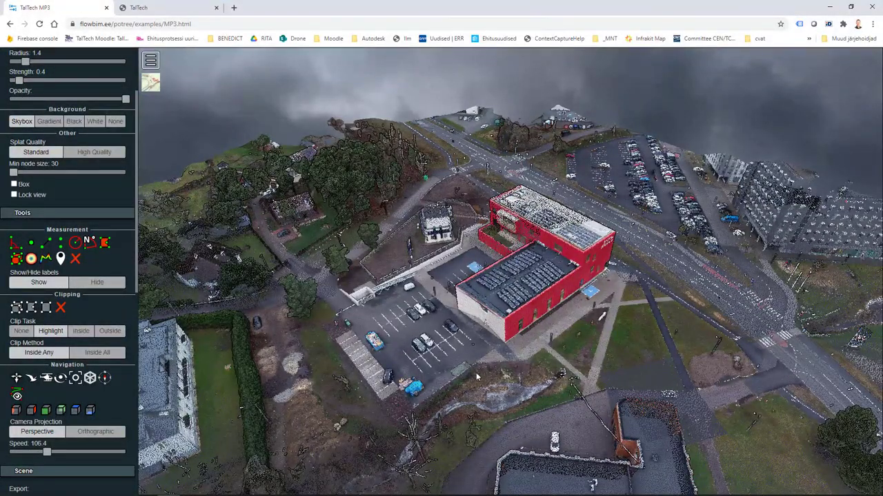
pyautogui.moveTo(484, 377); pyautogui.dragTo(381, 318, button='right')
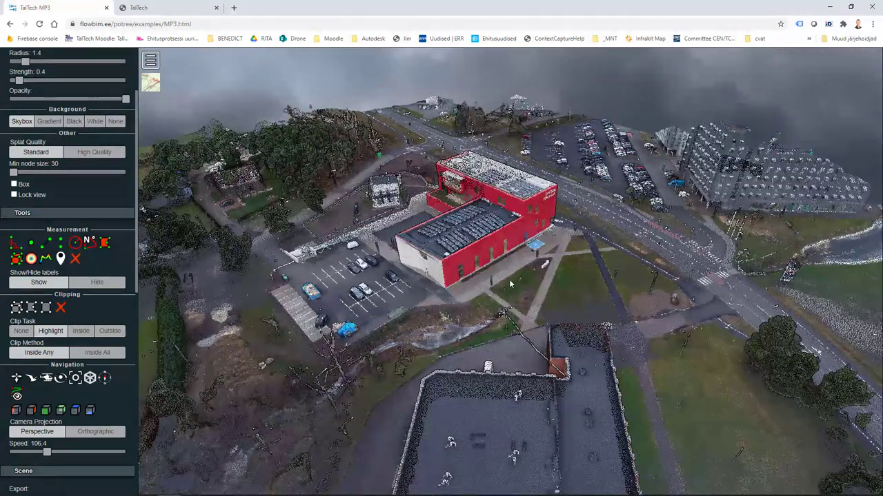
pyautogui.scroll(2, 527, 279)
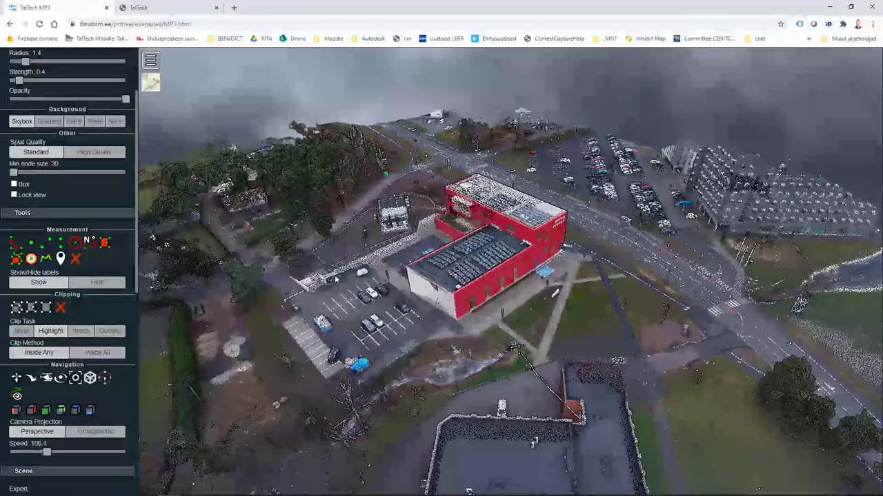